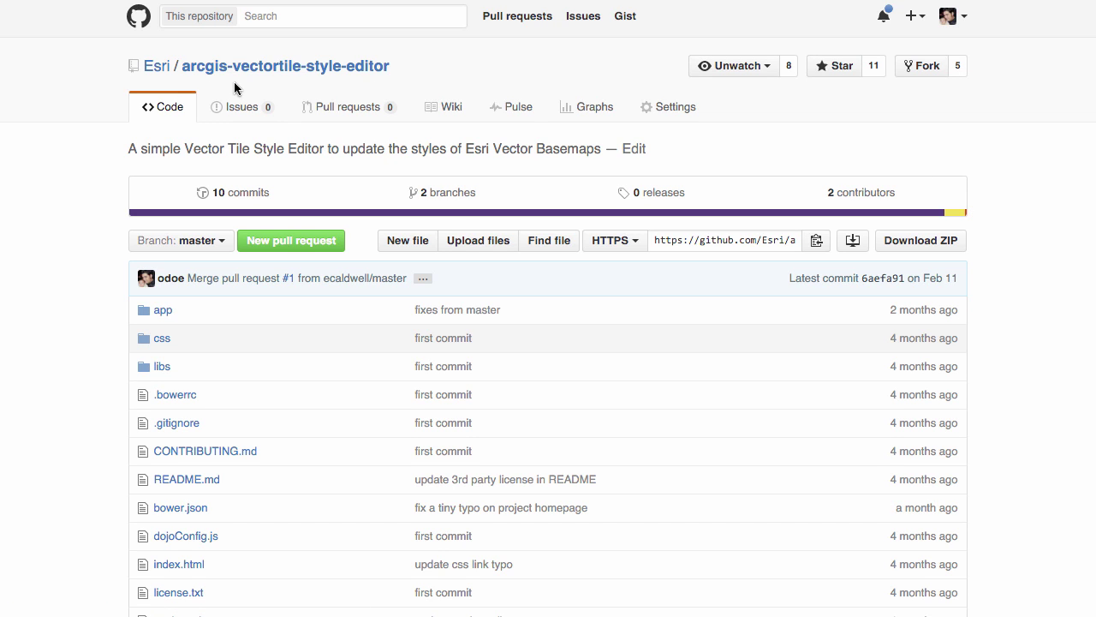
Step: Open the Esri Vector Basemaps group in a new browser tab
scroll(1039, 247, down, 5)
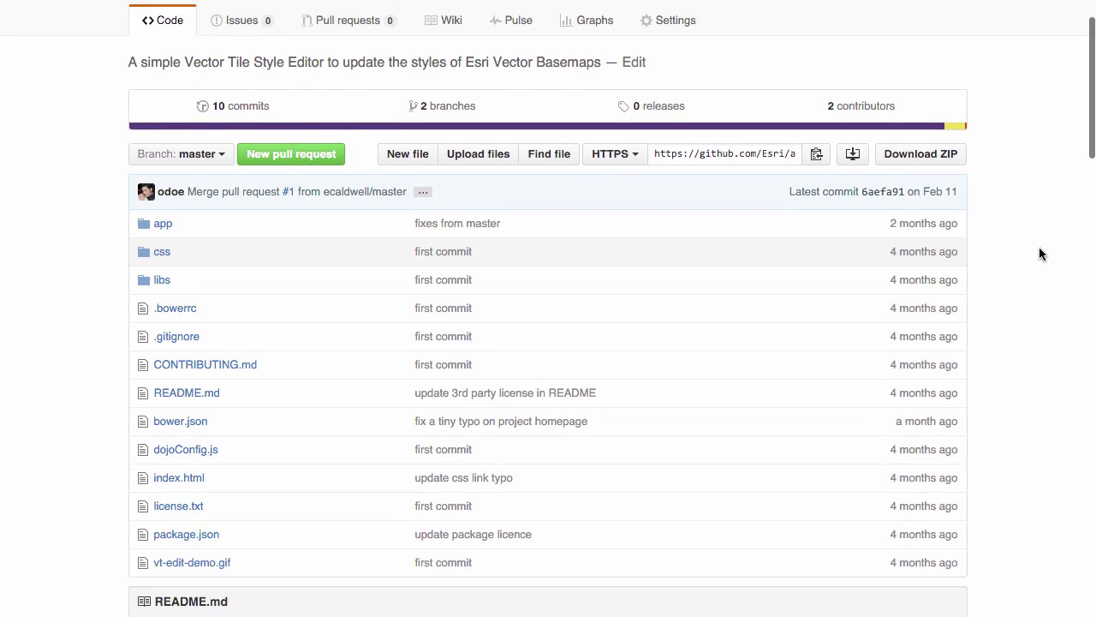
scroll(1032, 249, down, 3)
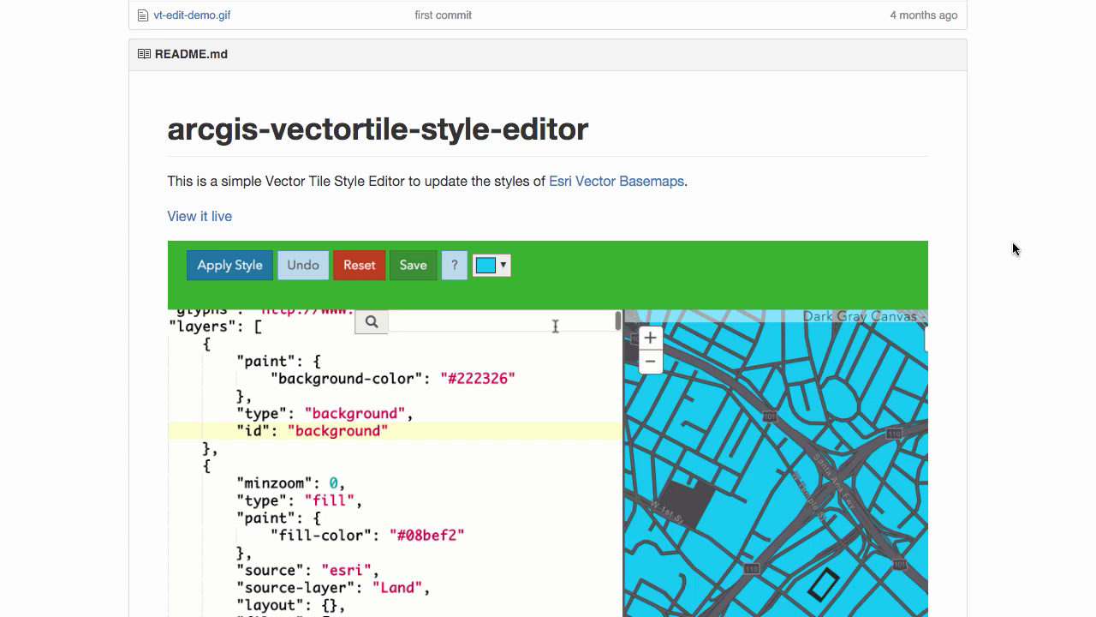
scroll(1014, 248, down, 2)
scroll(1013, 244, down, 1)
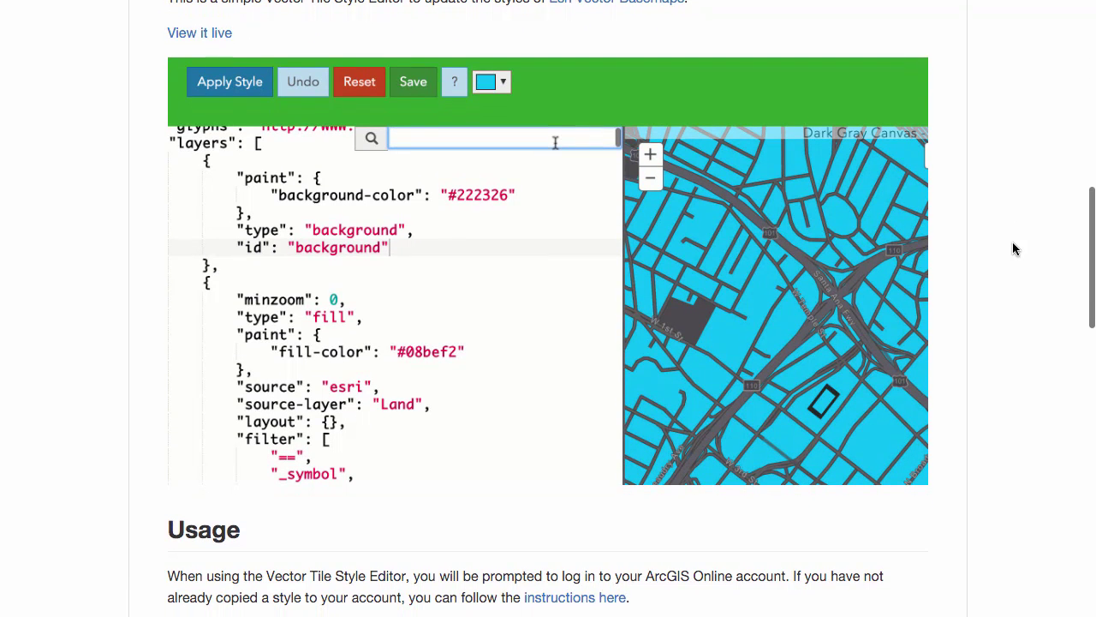
scroll(1014, 248, down, 2)
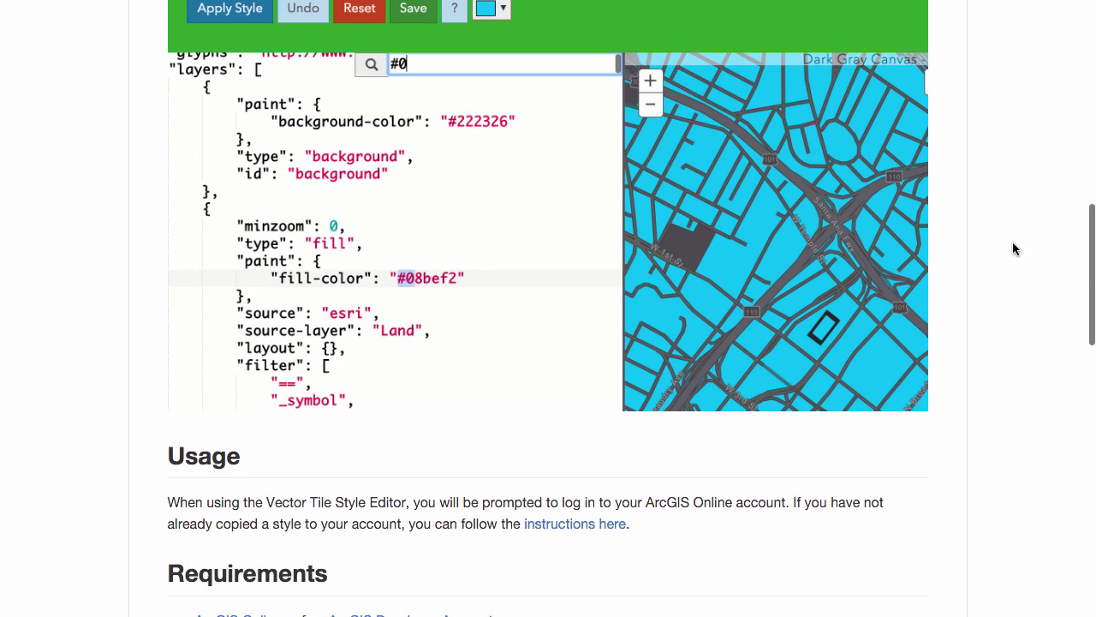
scroll(1014, 248, up, 3)
scroll(1012, 242, down, 1)
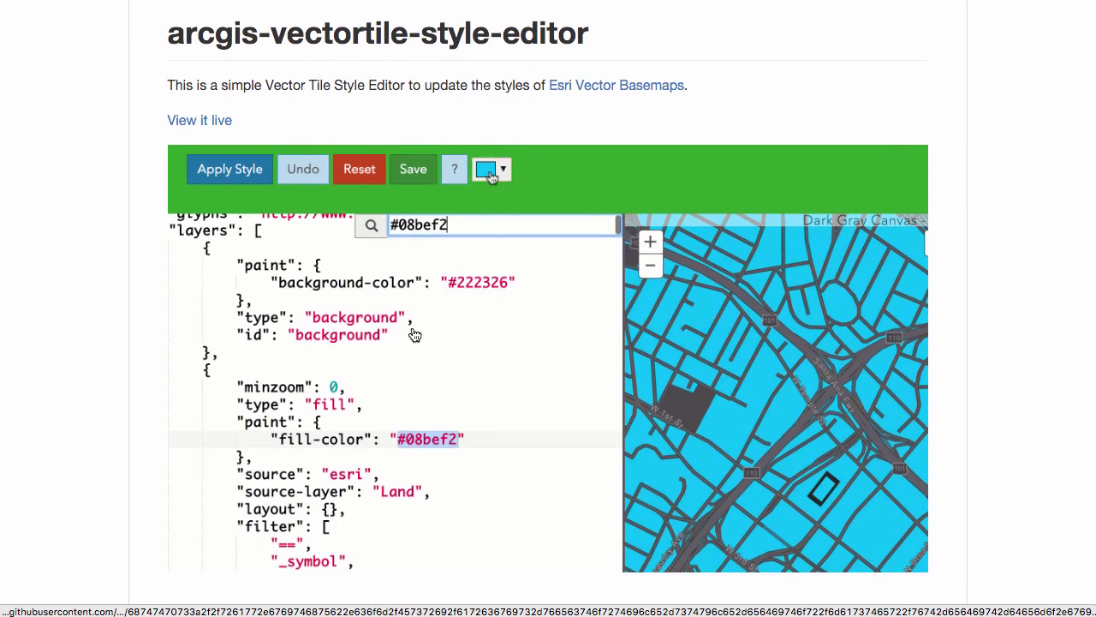
scroll(416, 335, up, 4)
right_click(572, 449)
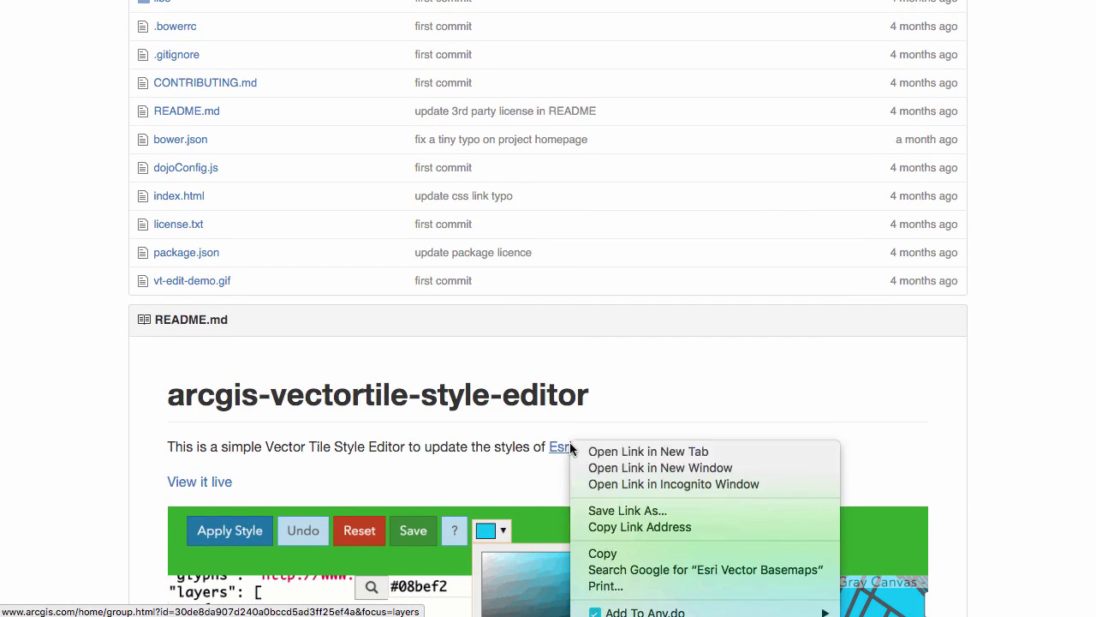
click(608, 452)
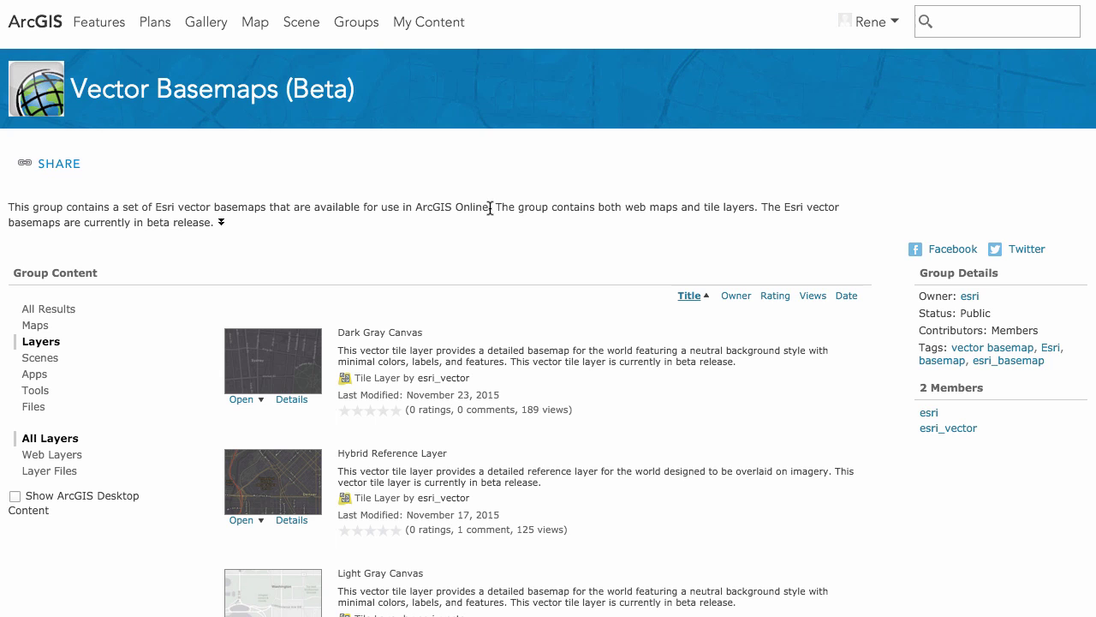
Step: Find Dark Gray Canvas in the group's layers and open its item page
scroll(534, 260, down, 2)
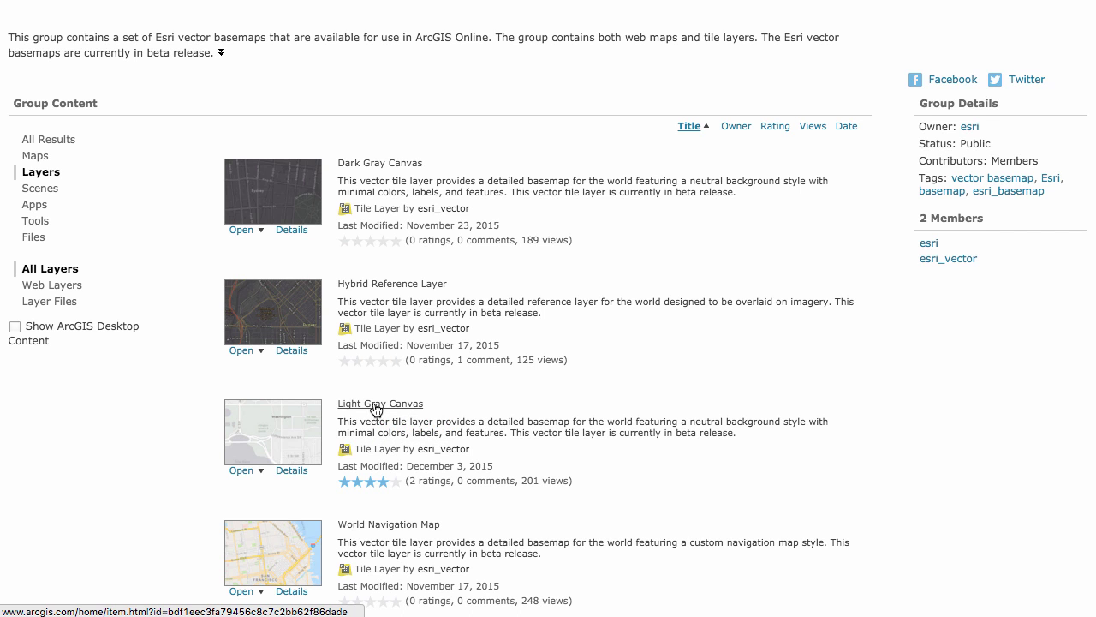
scroll(377, 415, down, 3)
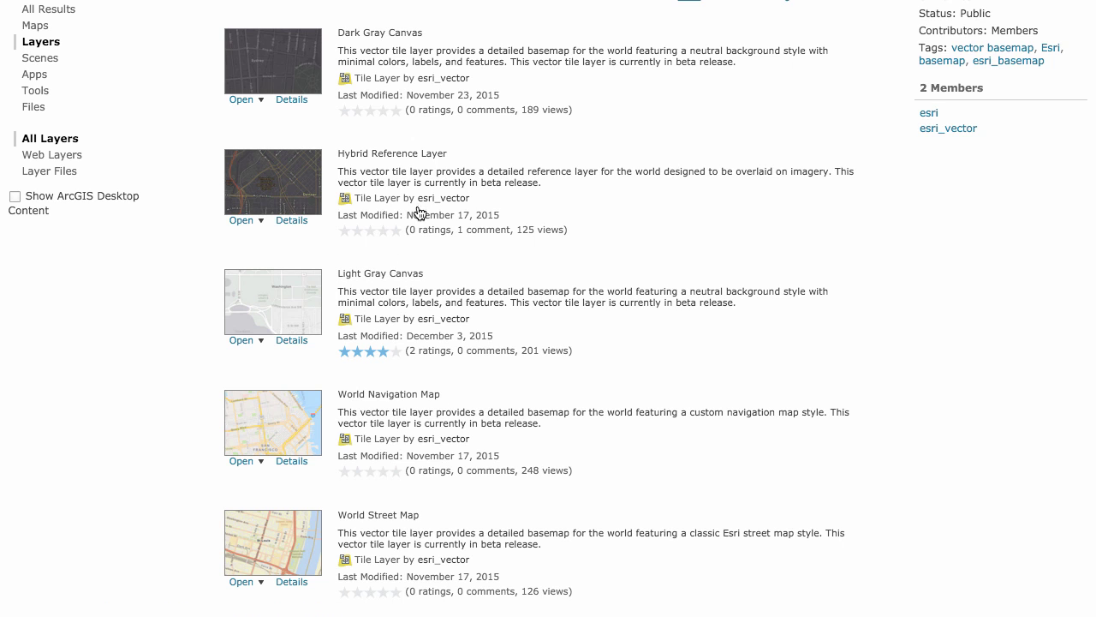
click(375, 34)
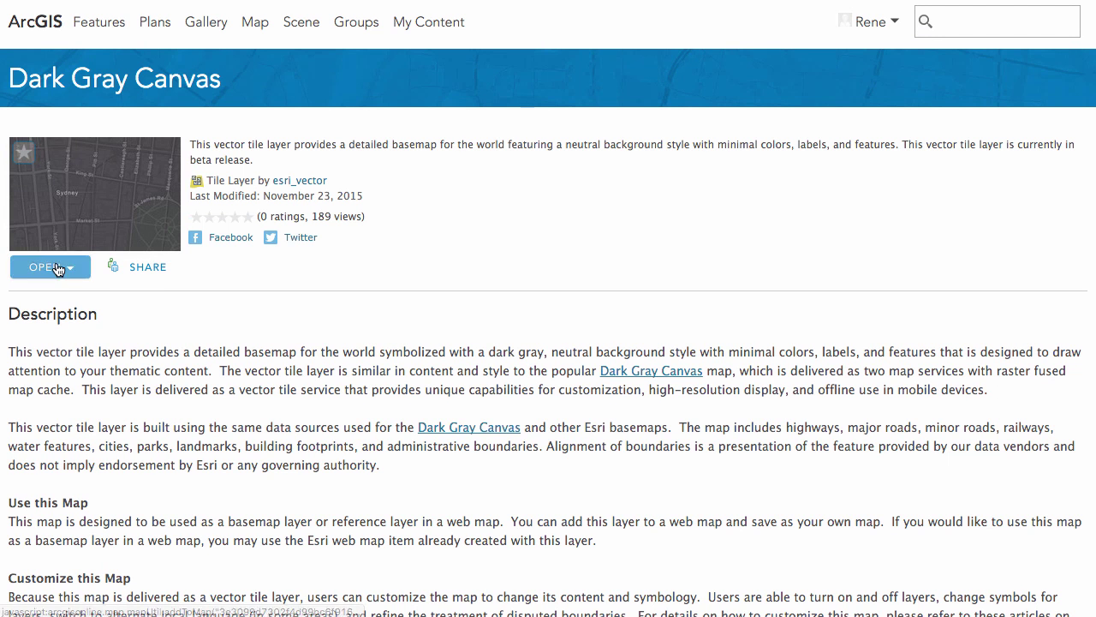
Step: Add the Dark Gray Canvas layer to a map and duplicate it
click(65, 268)
click(95, 293)
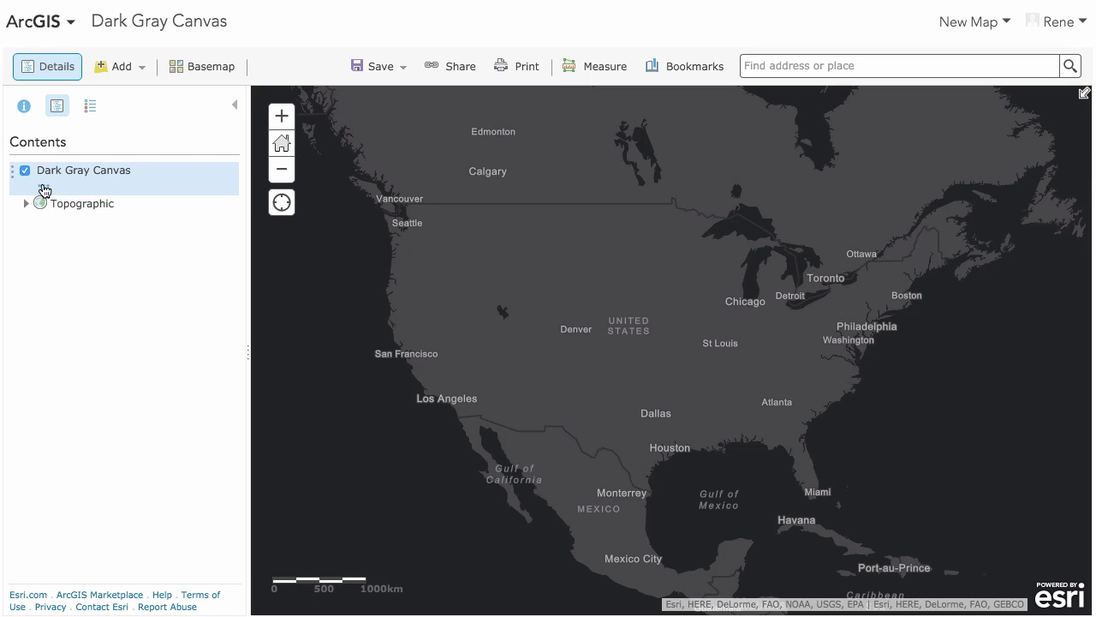
click(44, 186)
click(117, 356)
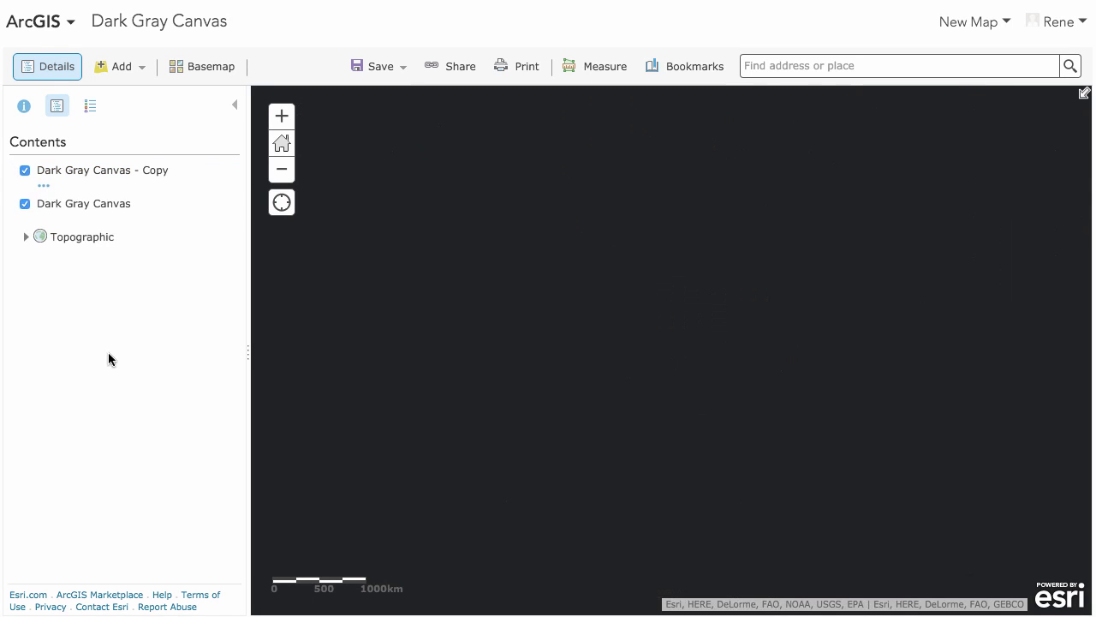
Step: Rename the copied layer to 'Dark Gray Canvas Base' by removing the Copy suffix
click(43, 185)
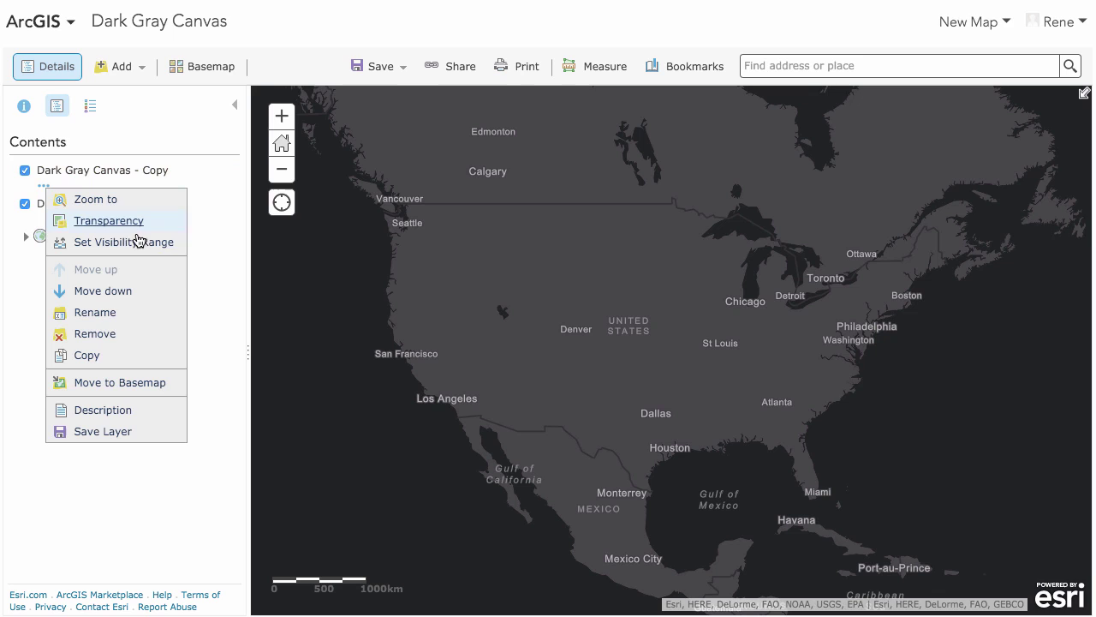
click(111, 318)
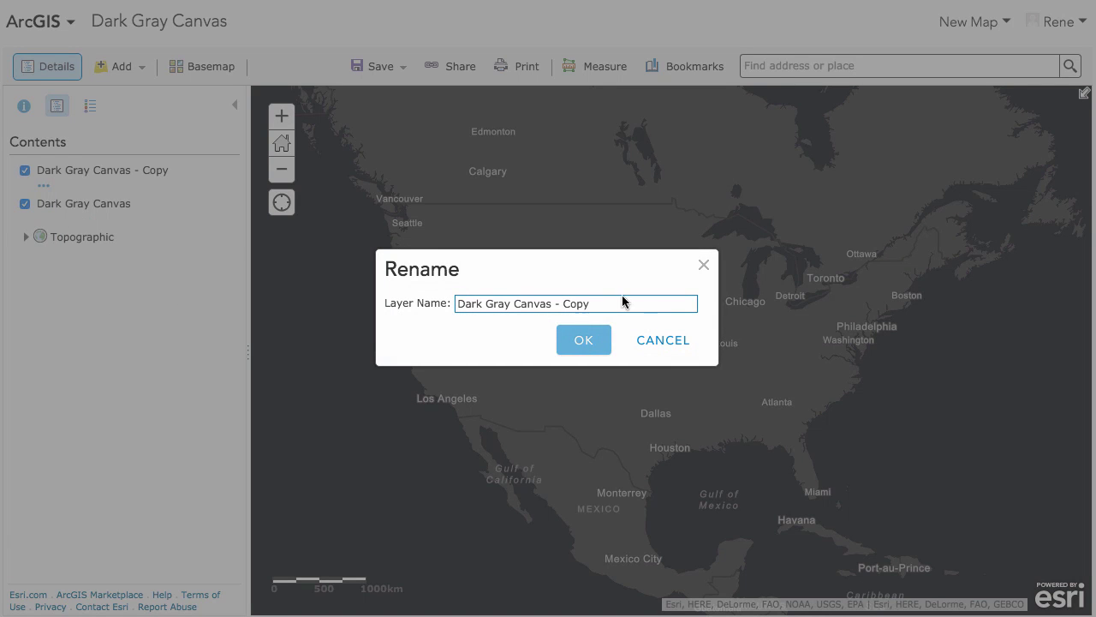
drag(618, 299, 573, 300)
key(BackSpace)
click(595, 341)
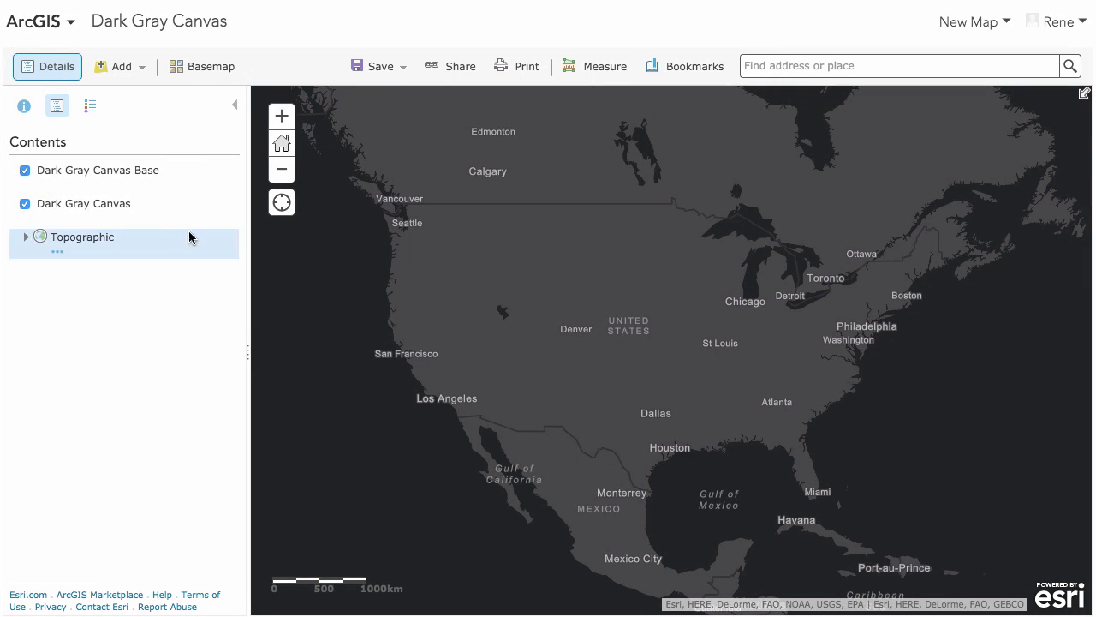
Step: Save Dark Gray Canvas Base as a new item in My Content
click(44, 185)
click(111, 431)
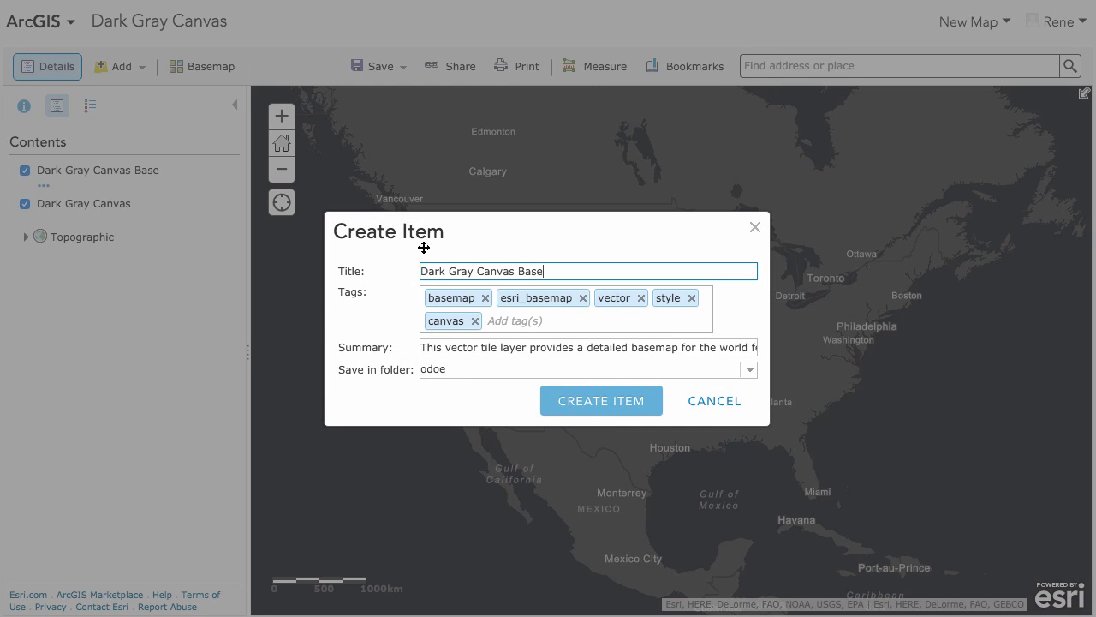
click(601, 405)
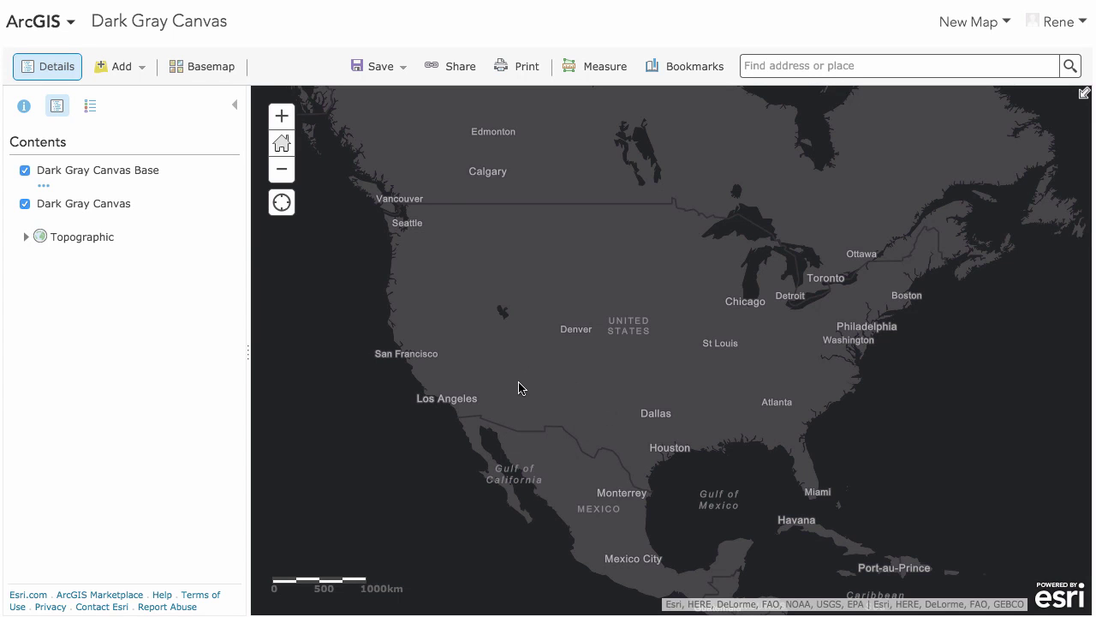
Step: Open Dark Gray Canvas Base from My Content and scroll through its style JSON
click(65, 26)
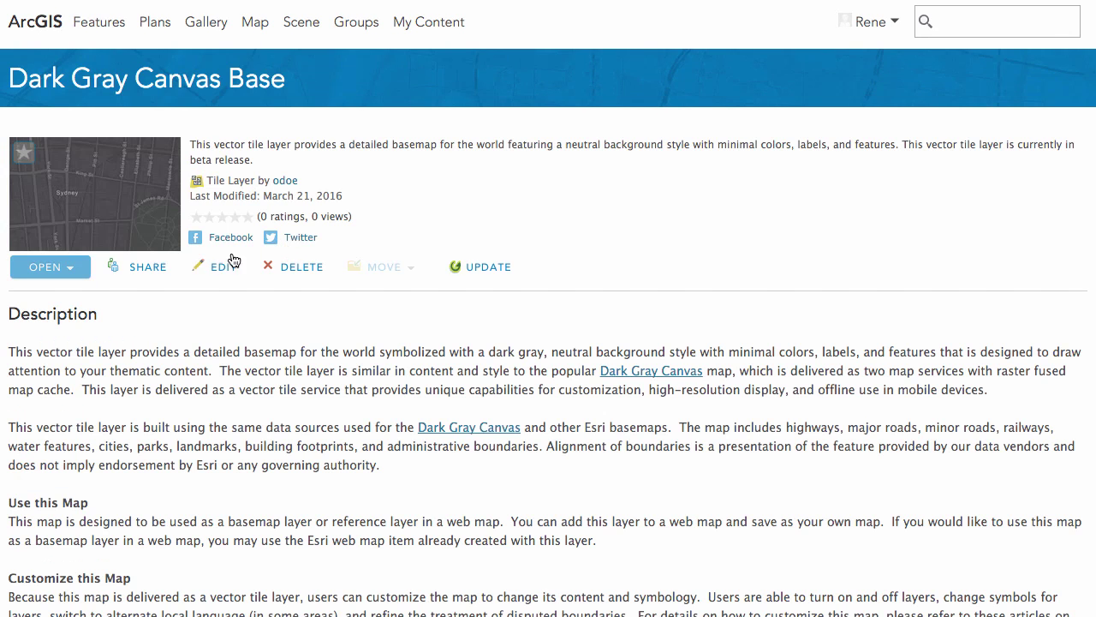
click(73, 272)
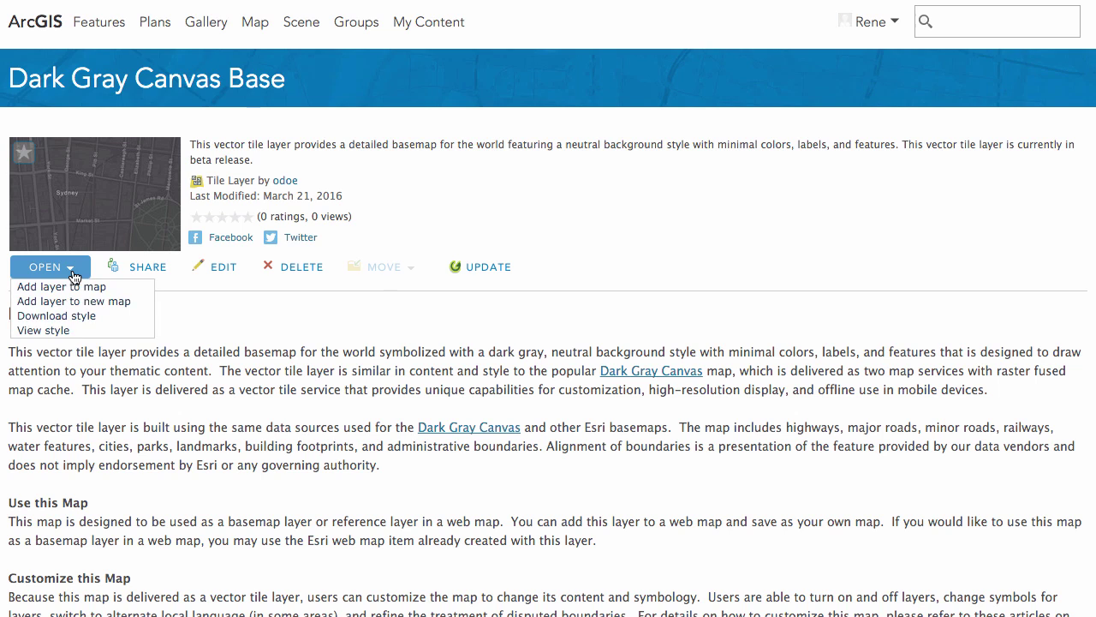
click(64, 331)
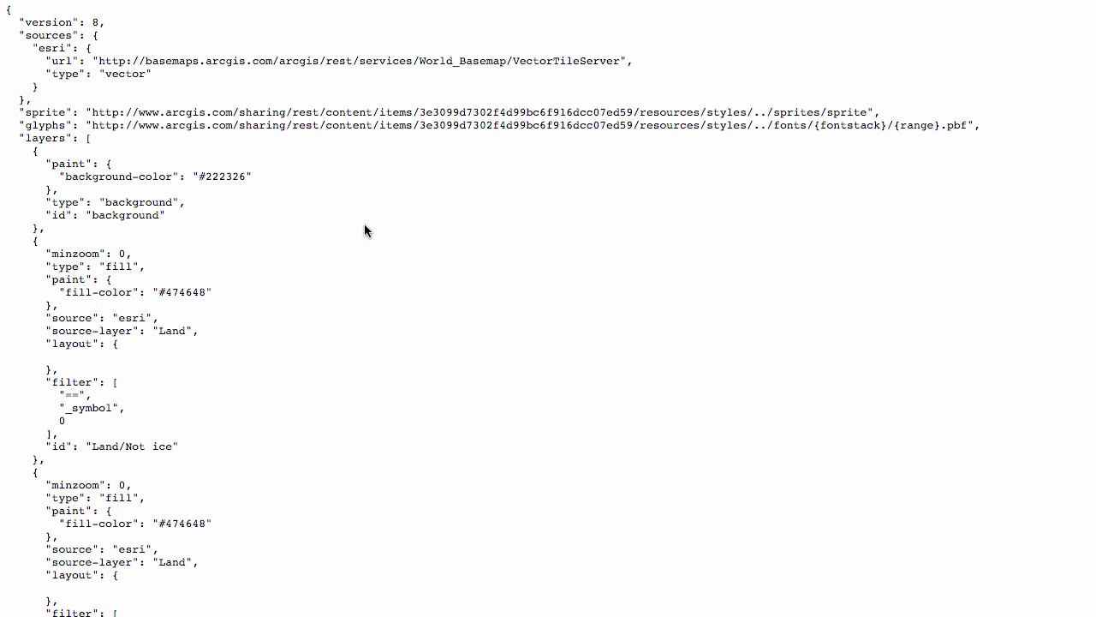
scroll(364, 224, down, 5)
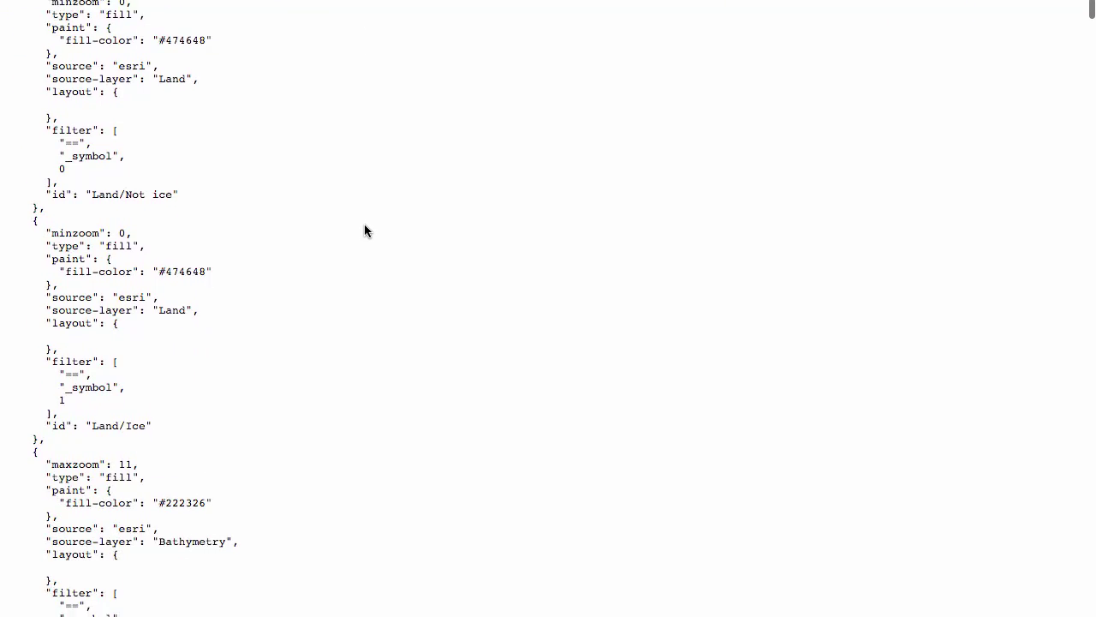
scroll(364, 229, down, 5)
scroll(364, 230, up, 10)
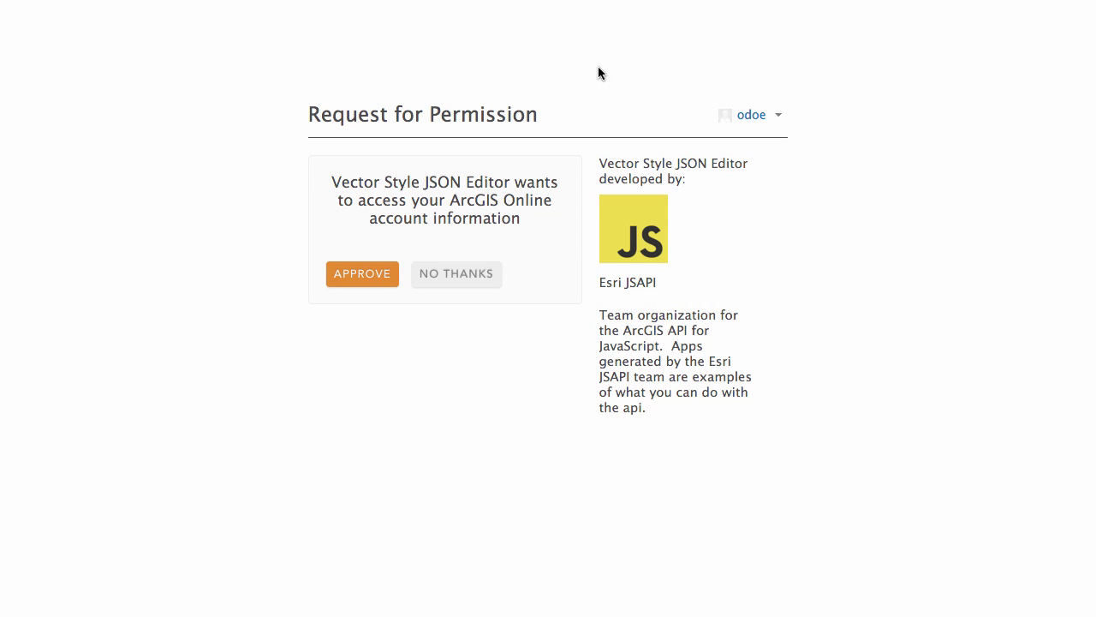
Step: Approve the editor's account access and open Dark Gray Canvas Base for editing
click(367, 277)
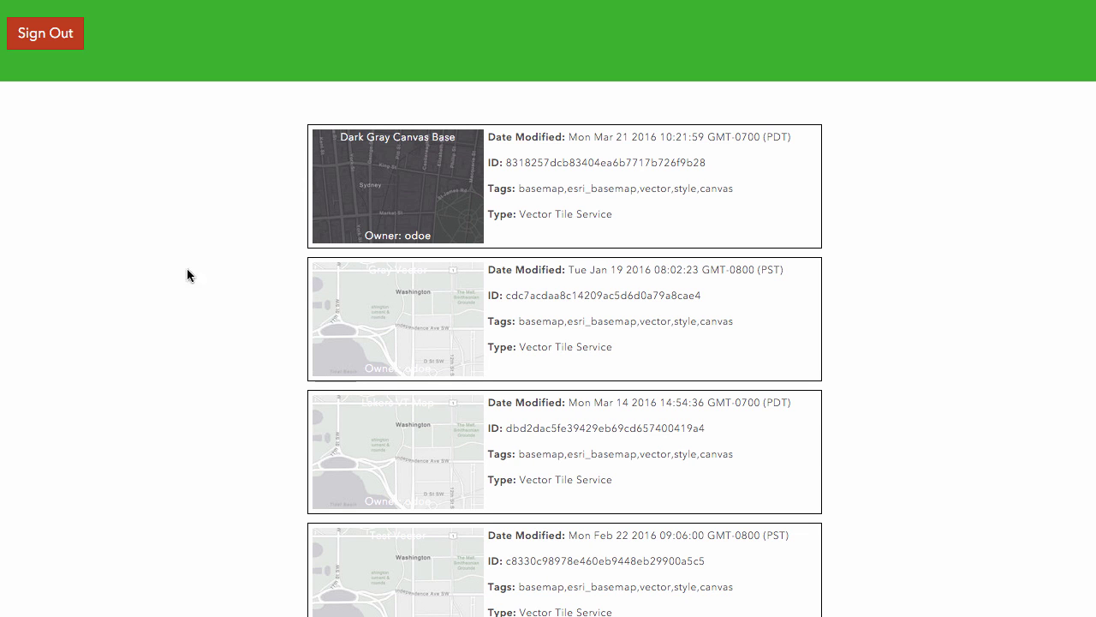
click(402, 197)
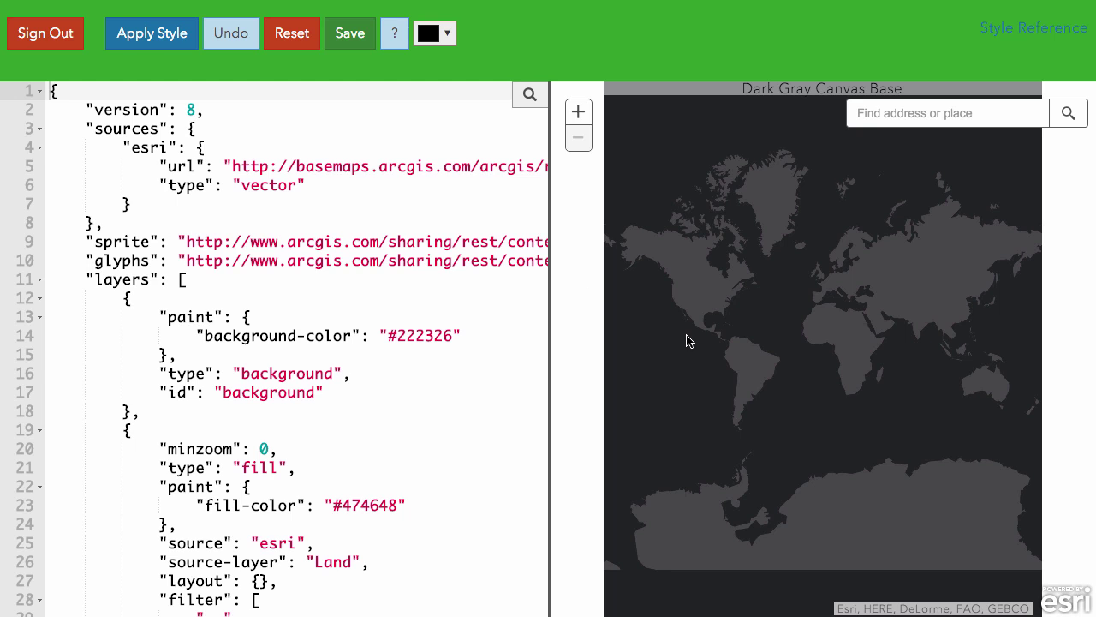
Step: Search the map for 'los angeles' and zoom to Los Angeles, California
click(402, 405)
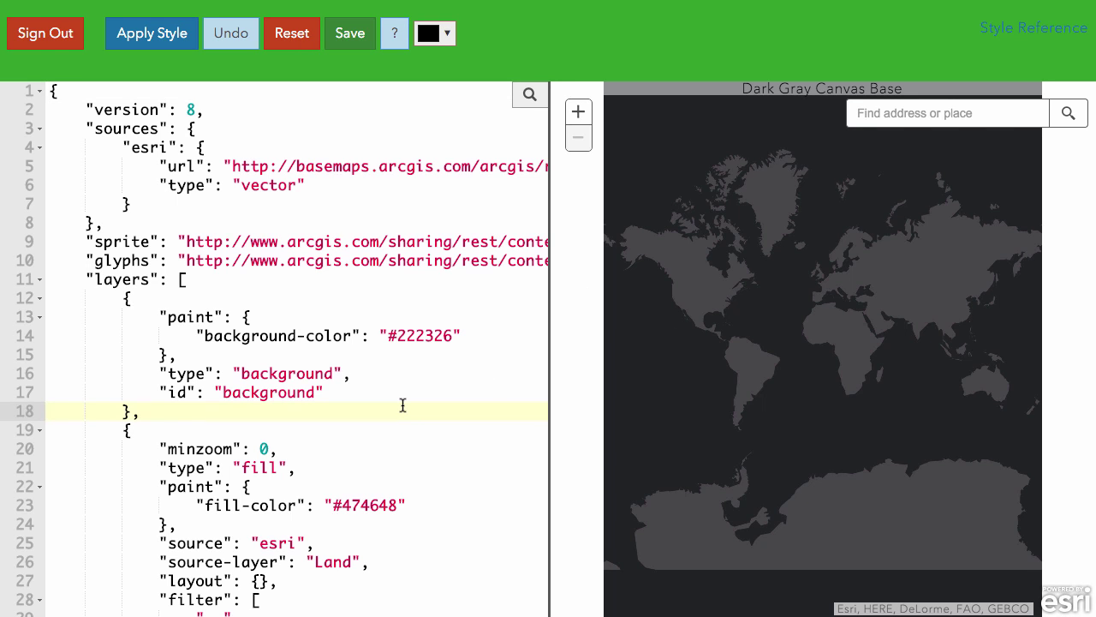
scroll(402, 405, down, 3)
click(927, 119)
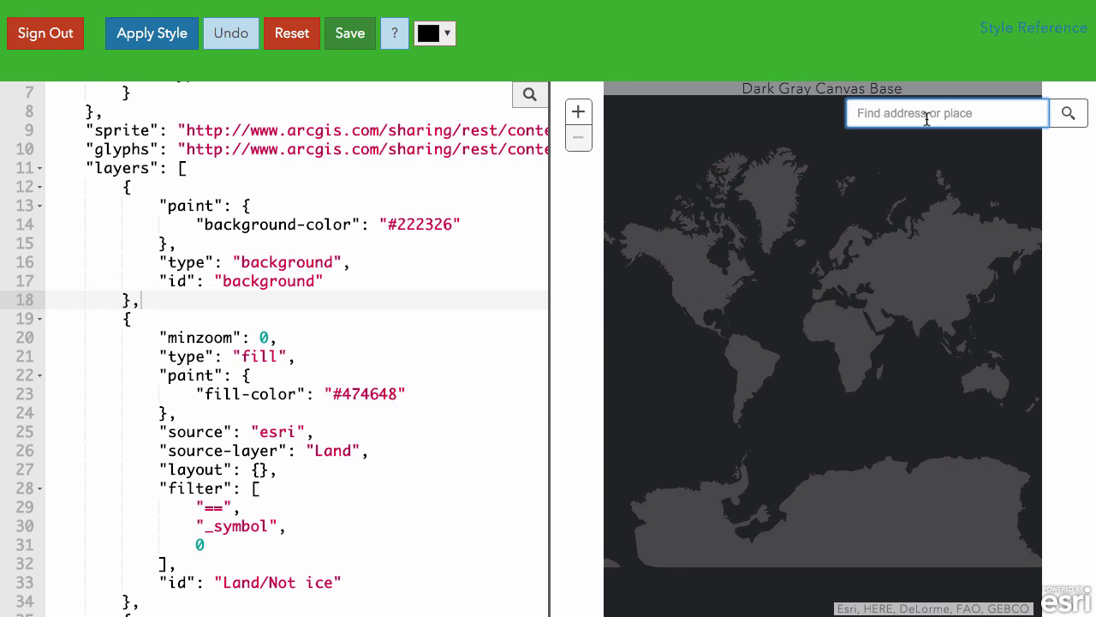
text(los a)
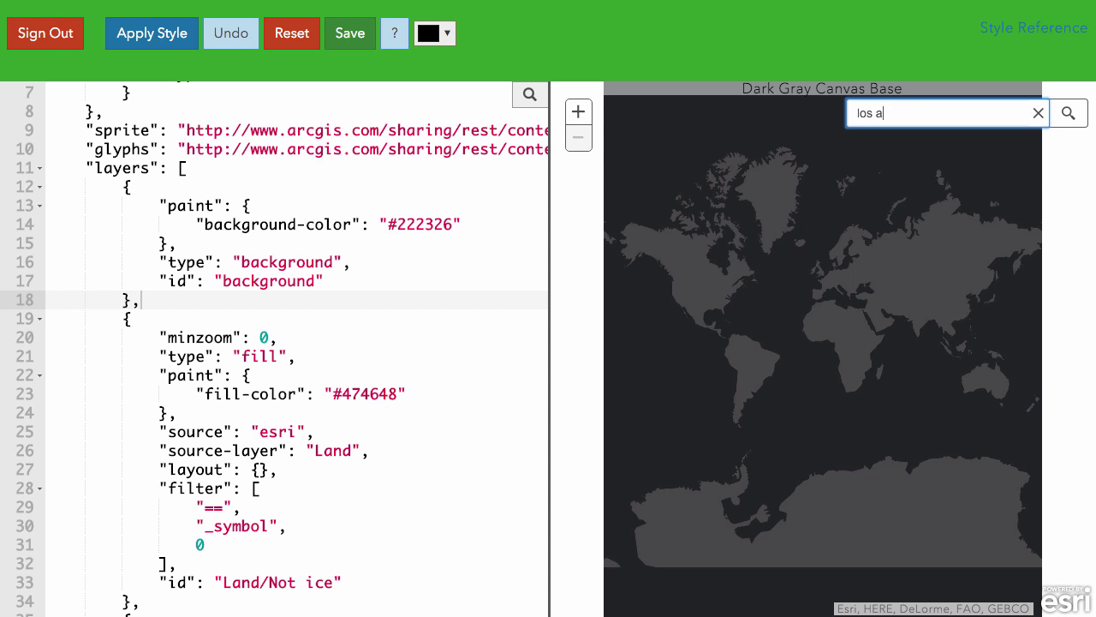
text(ngeles)
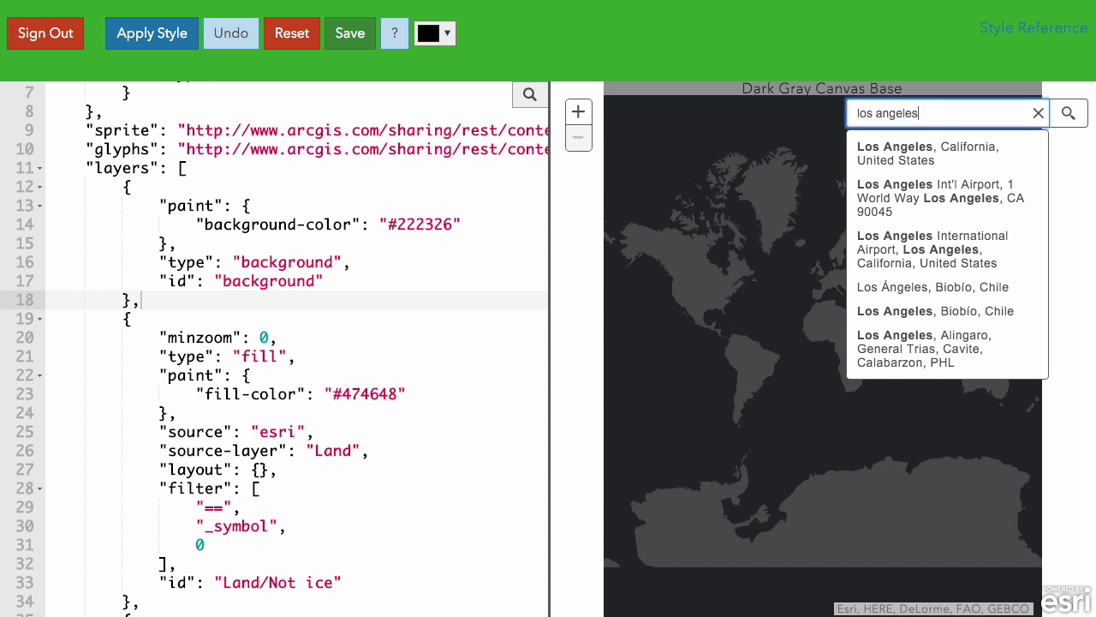
click(886, 163)
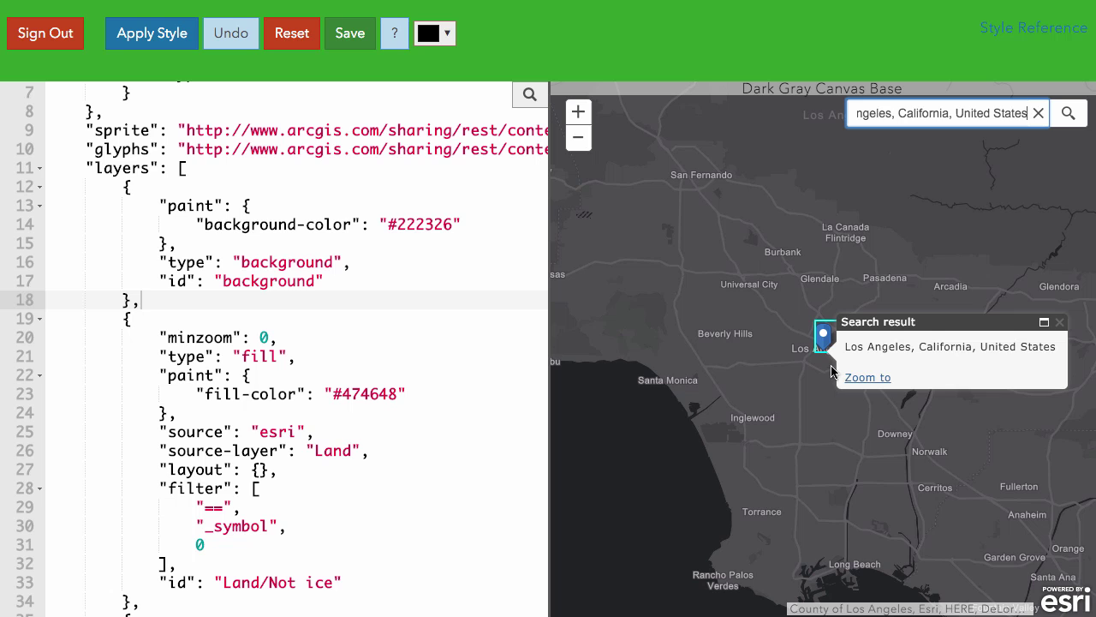
click(1060, 322)
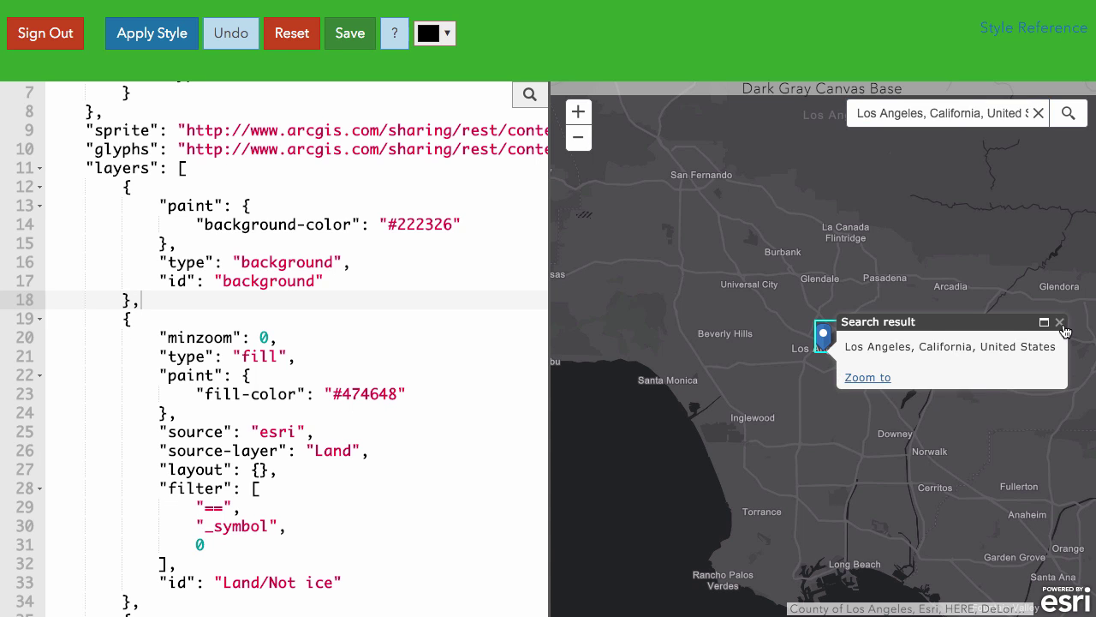
Step: Scroll the JSON to the Land/Not ice layer's #474648 fill colour
click(317, 405)
scroll(268, 447, down, 5)
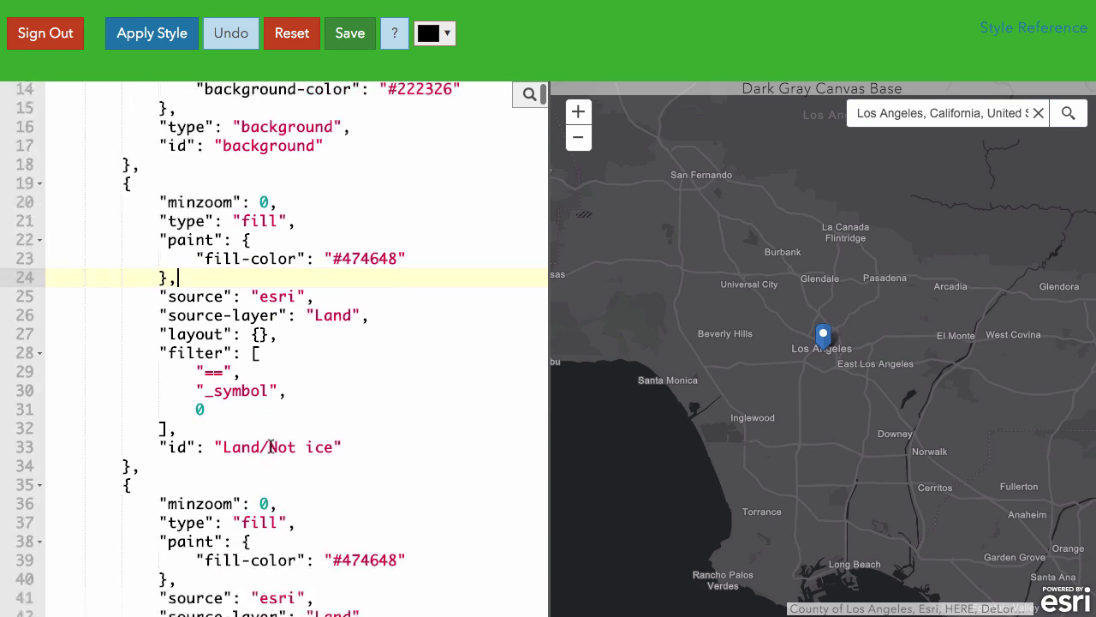
scroll(331, 355, up, 2)
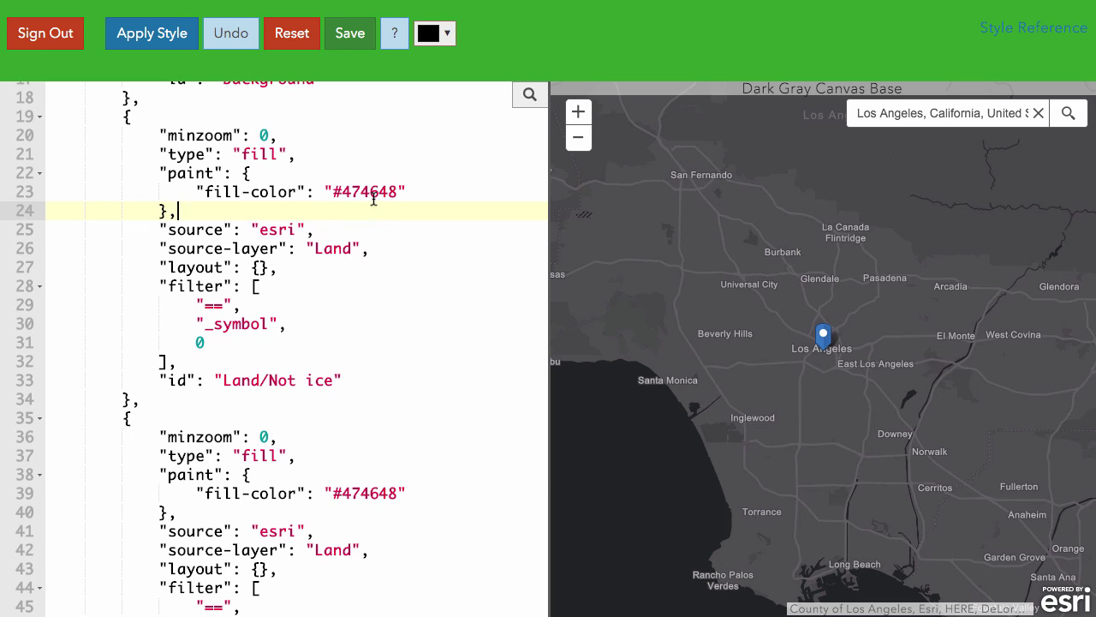
Step: Change the Land/Not ice fill-color to light green #b4dfbd and apply the style
double_click(372, 192)
click(444, 36)
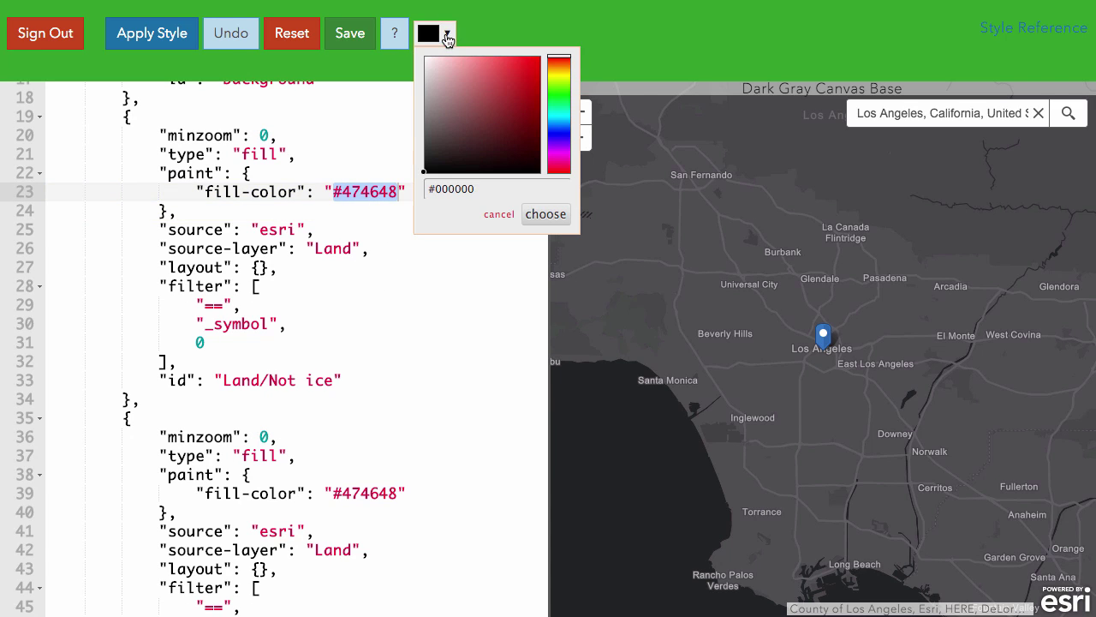
click(558, 101)
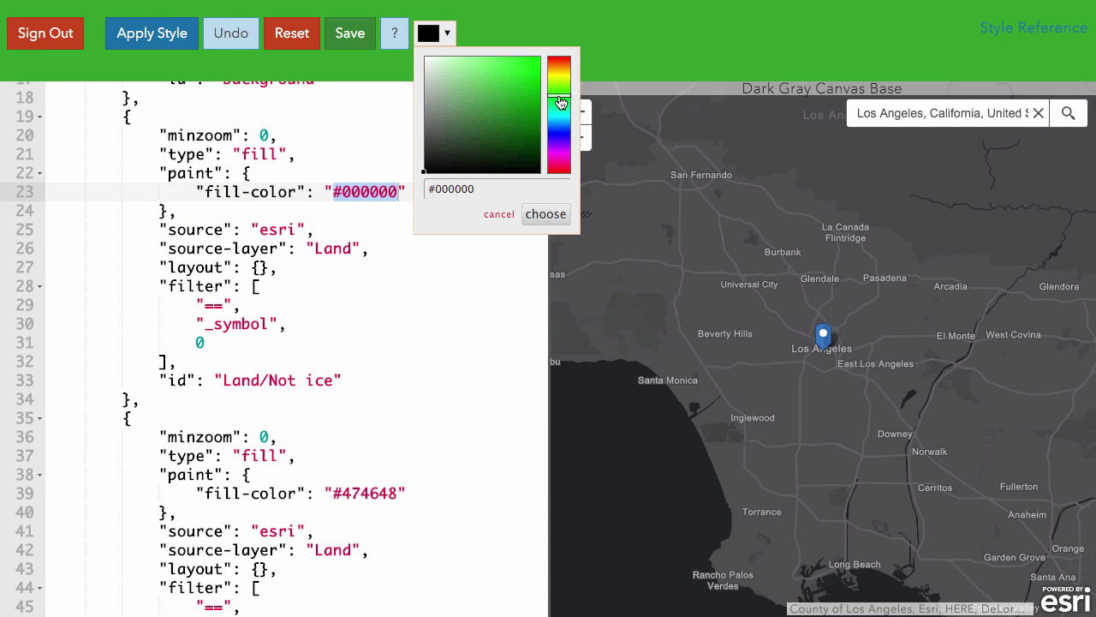
click(456, 84)
drag(457, 85, 446, 73)
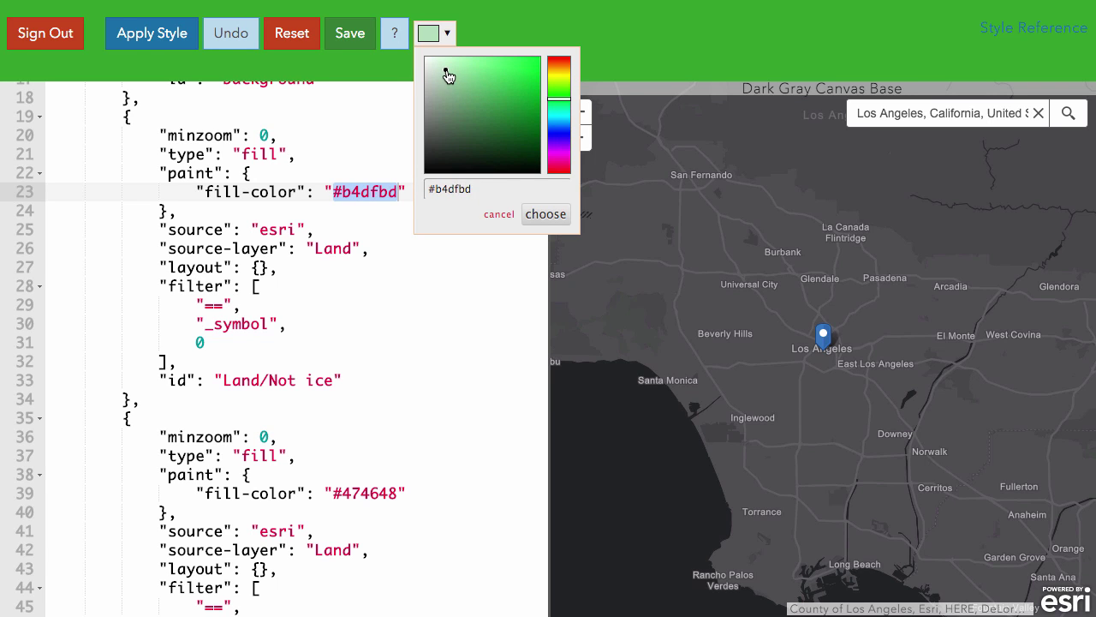
click(535, 213)
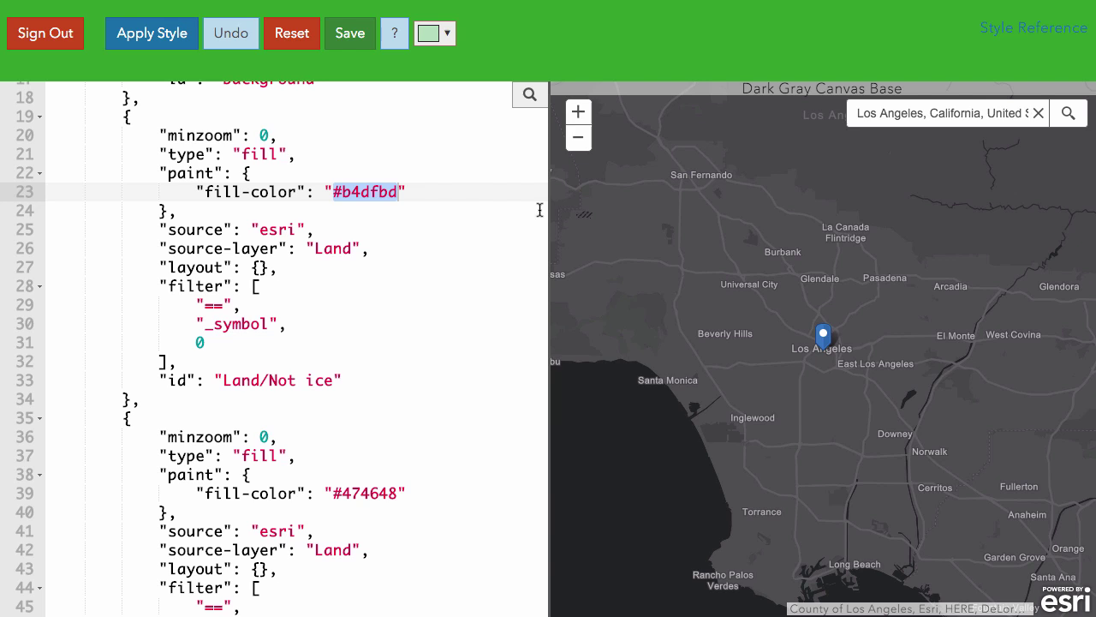
click(147, 34)
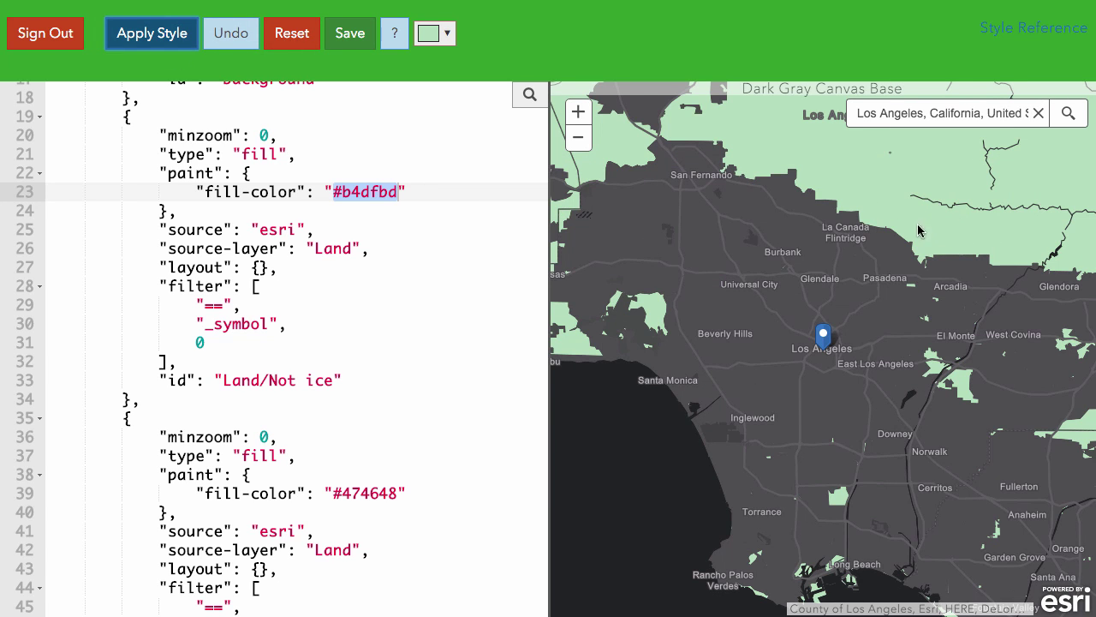
Step: Scroll the style JSON down to the Urban area layer's #4e4d4f fill colour
click(348, 383)
scroll(349, 388, down, 5)
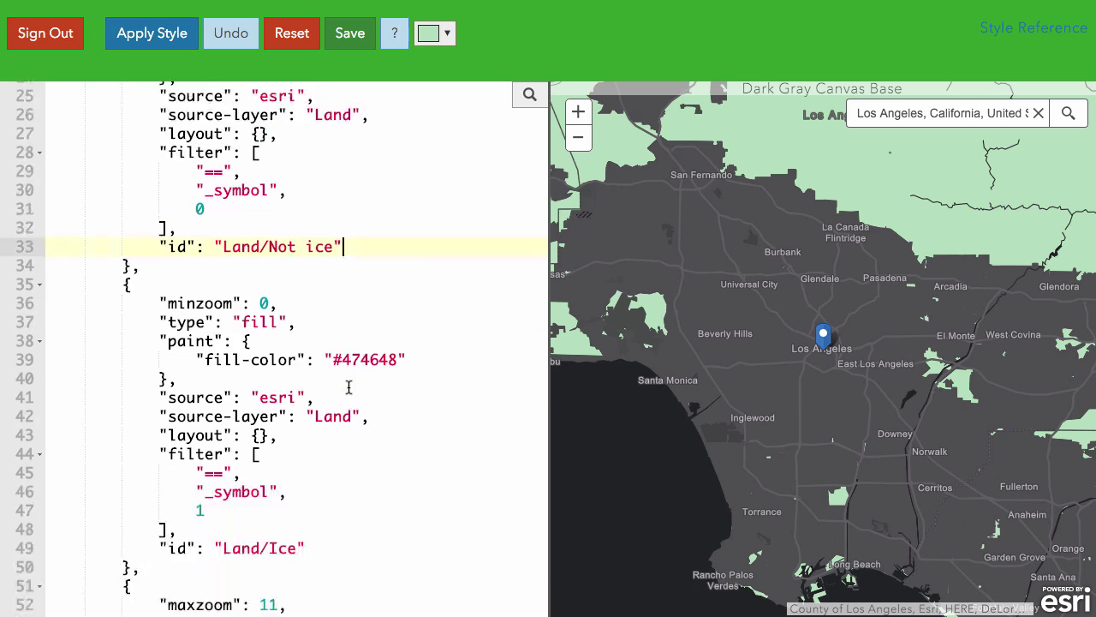
scroll(348, 387, down, 9)
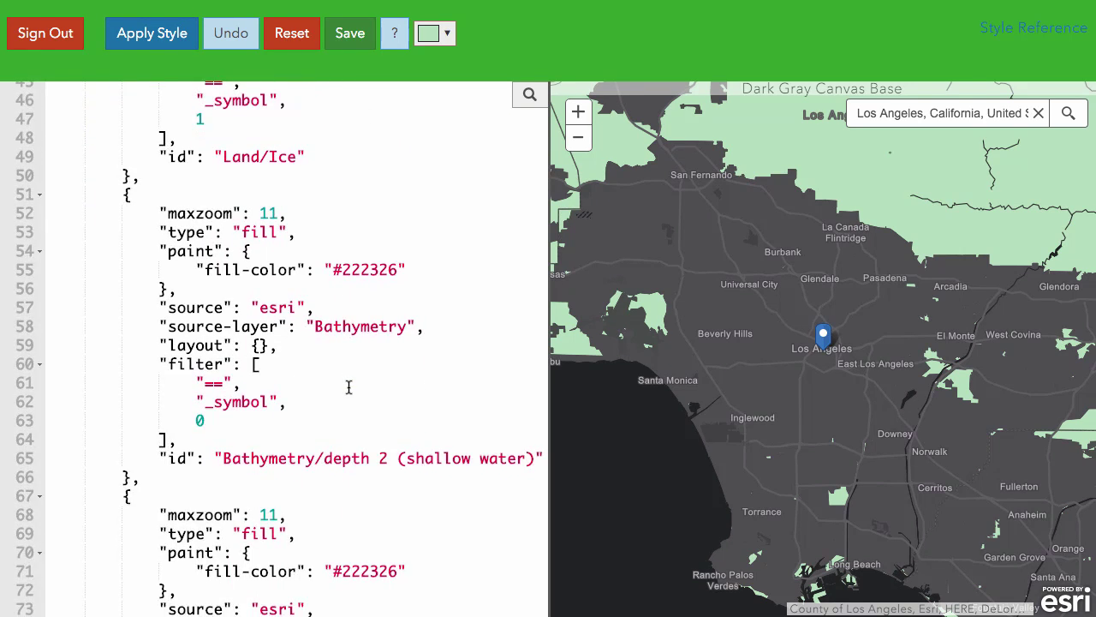
scroll(349, 387, down, 3)
scroll(349, 387, up, 20)
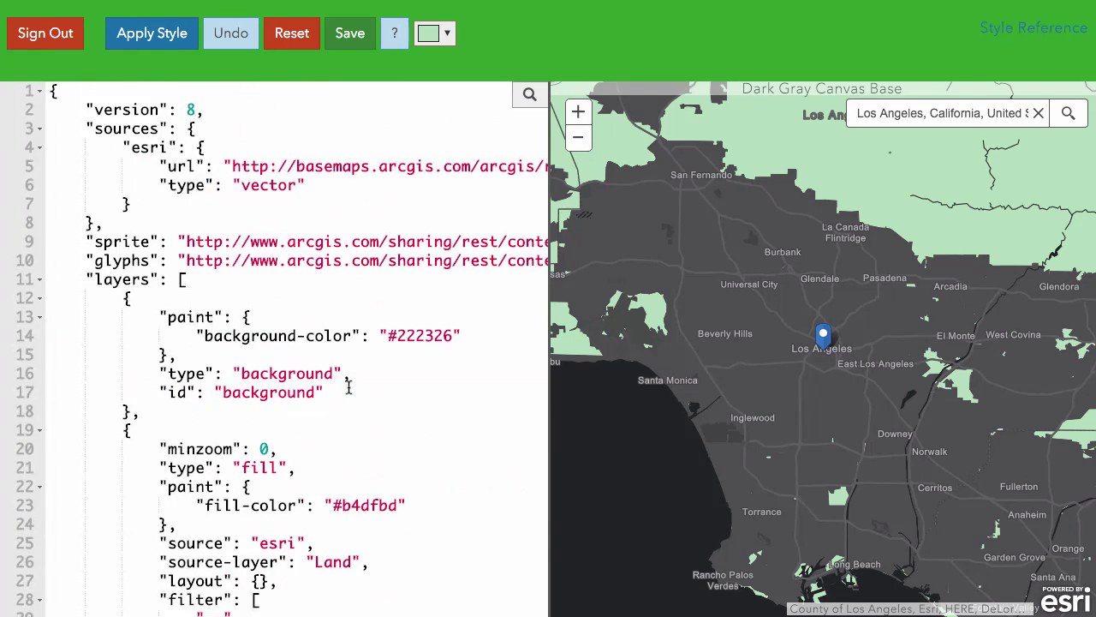
scroll(348, 387, down, 20)
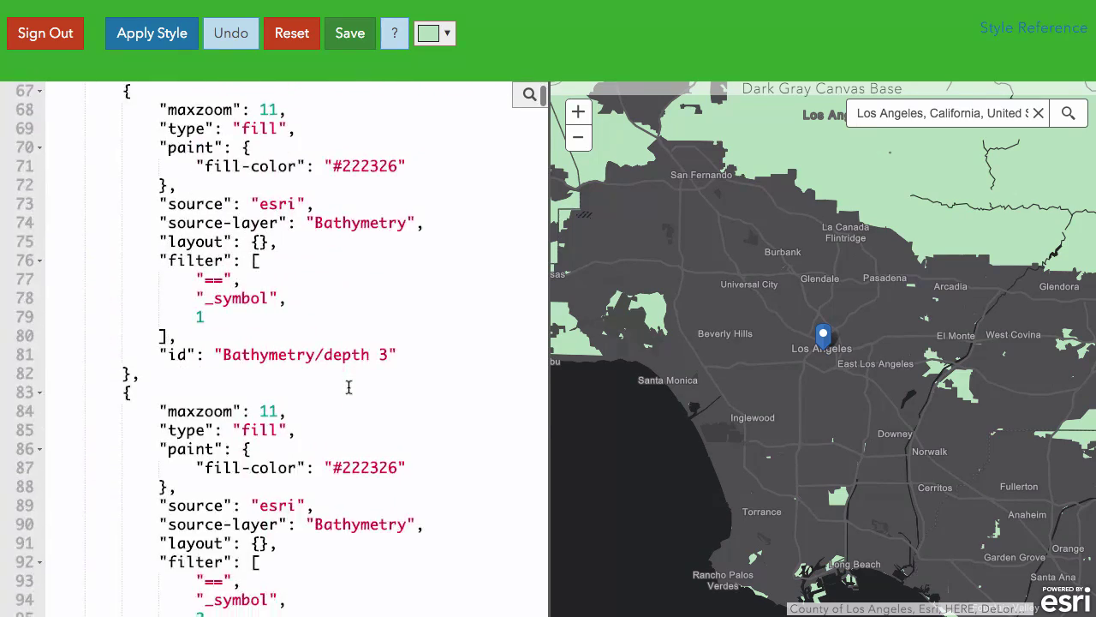
scroll(349, 387, down, 9)
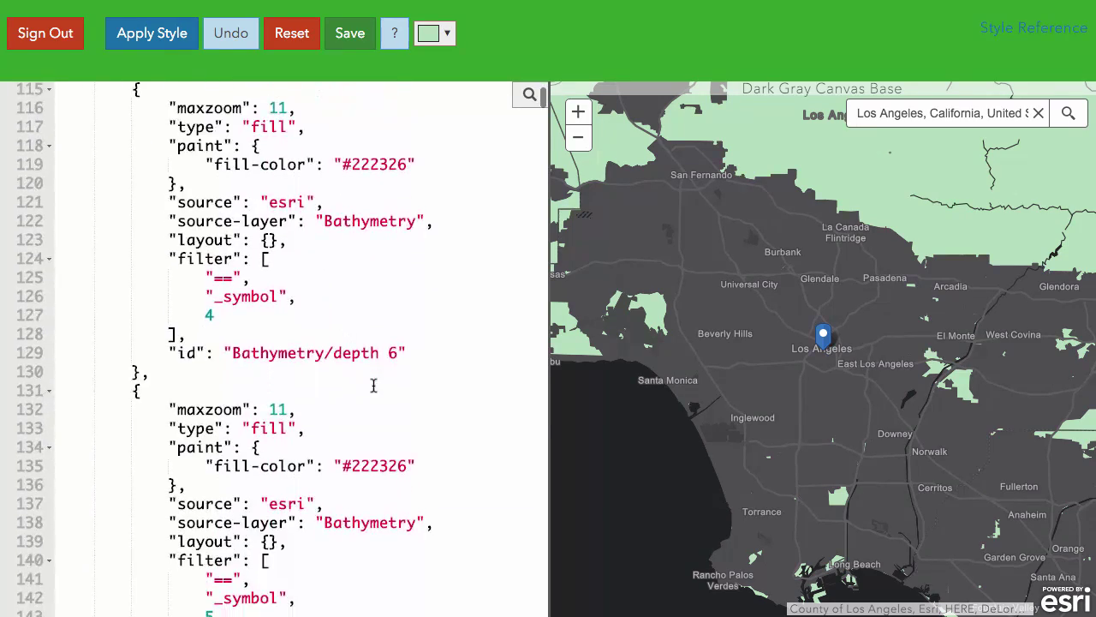
scroll(374, 385, down, 8)
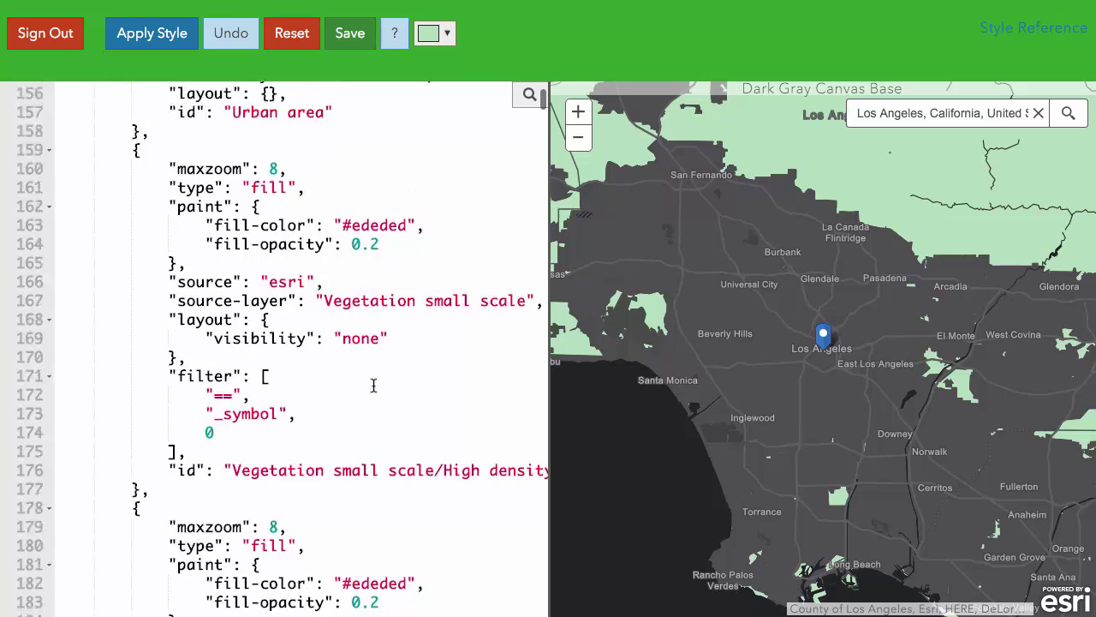
scroll(360, 325, up, 1)
Step: Recolour the Urban area fill to grey-green #697c6d and apply it
double_click(373, 257)
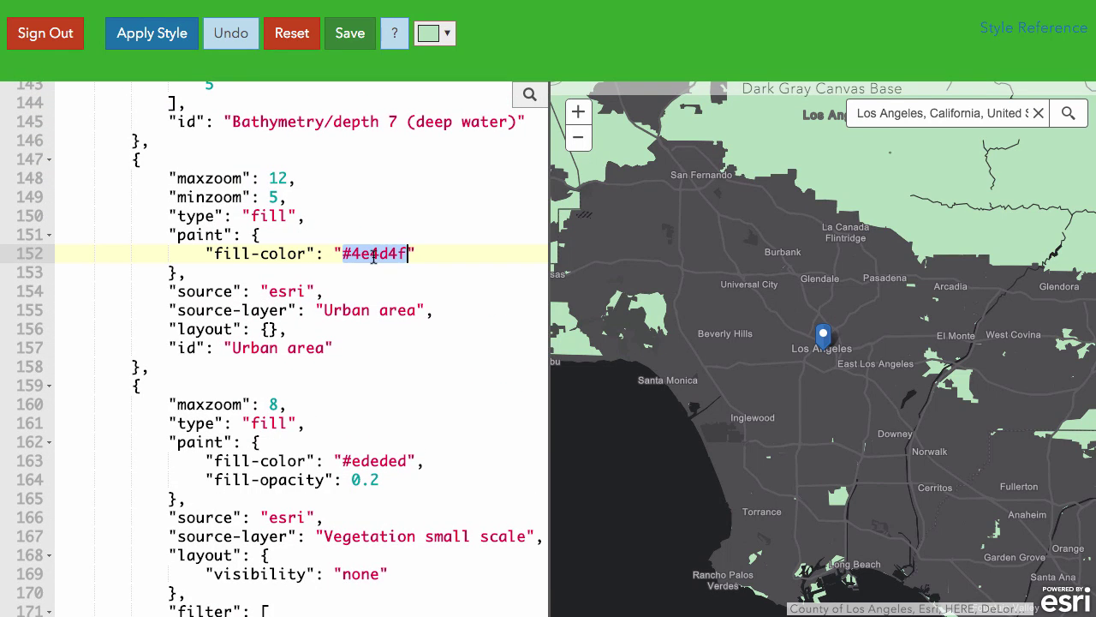
click(447, 34)
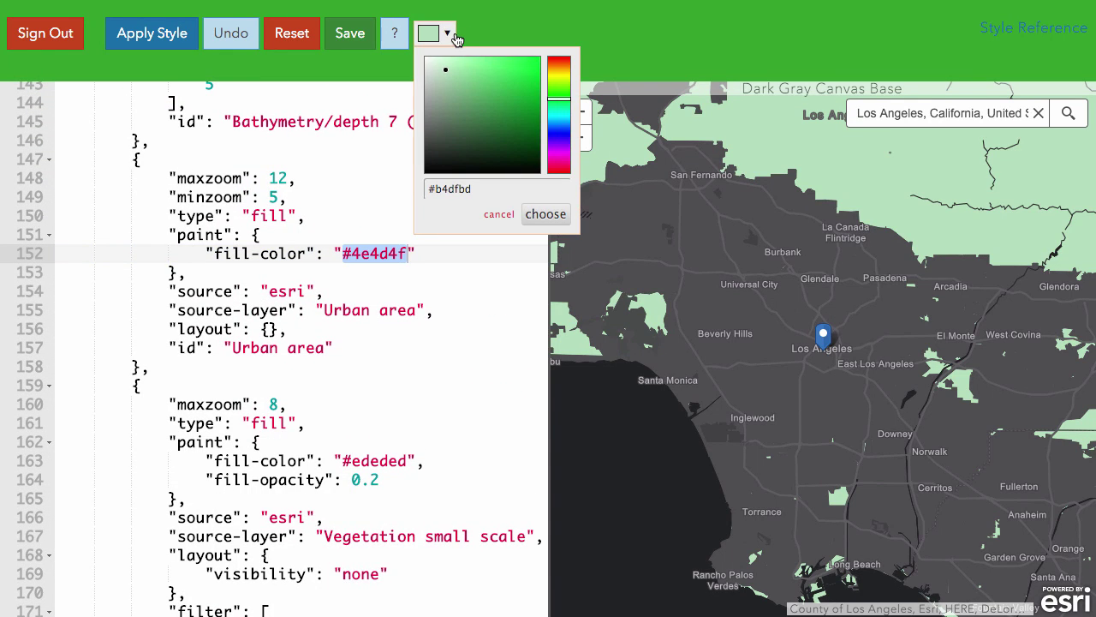
drag(490, 96, 442, 122)
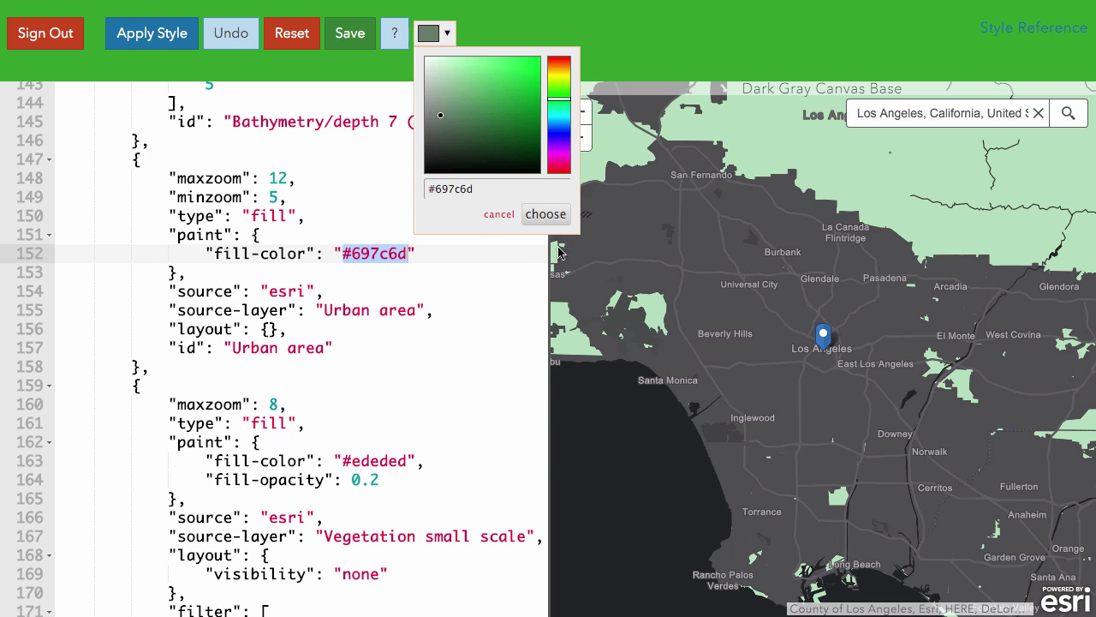
click(548, 214)
click(159, 39)
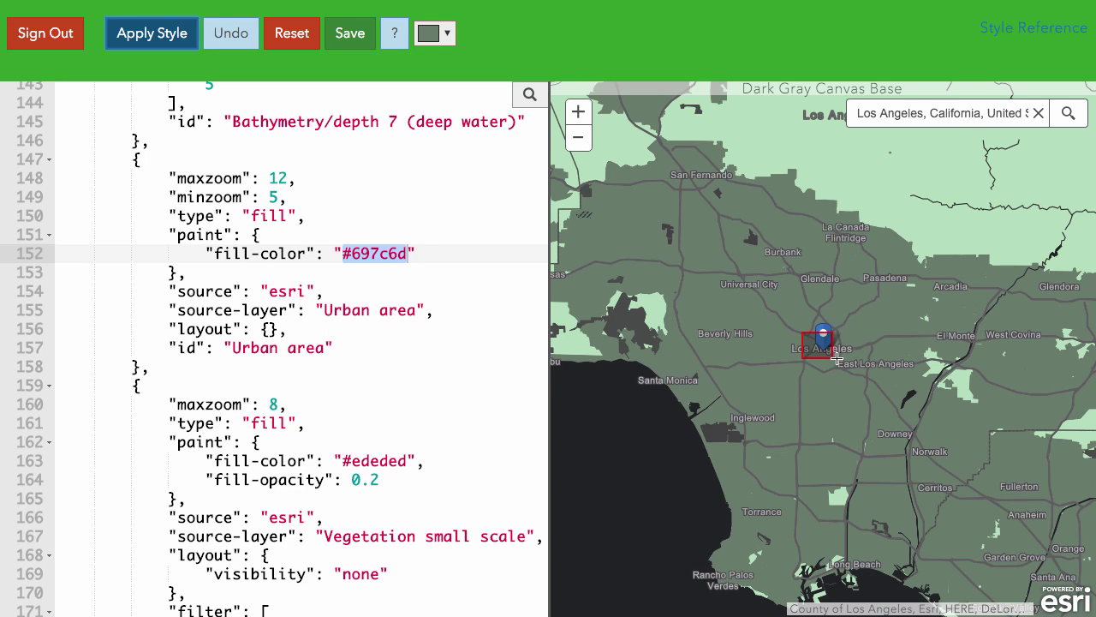
Step: Zoom the map preview into downtown Los Angeles
scroll(837, 360, up, 2)
scroll(839, 361, up, 3)
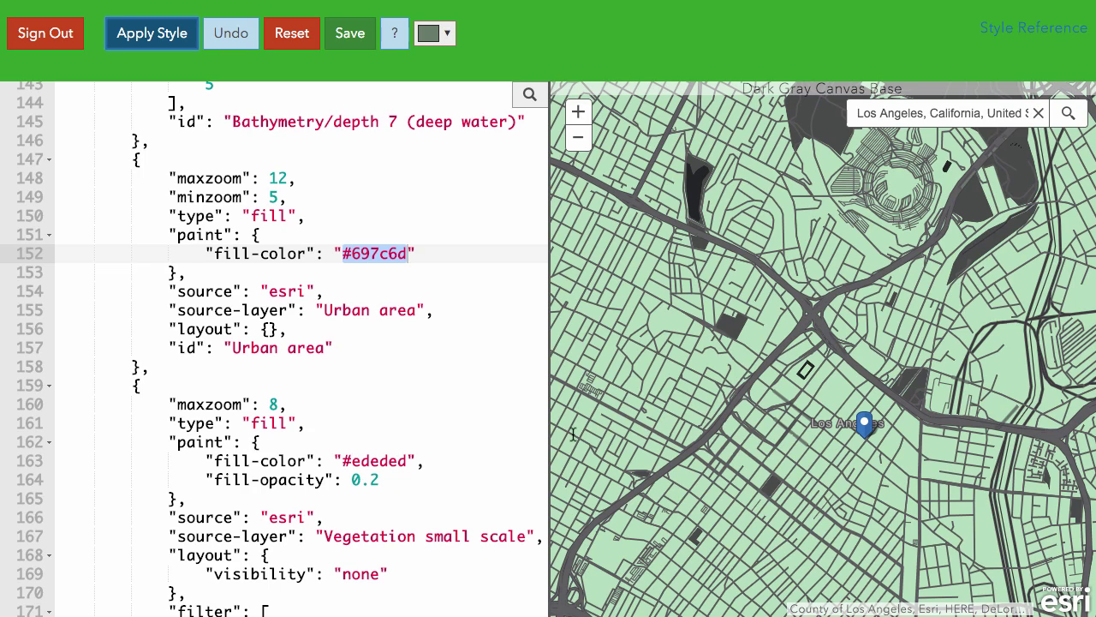
shift+drag(798, 396, 911, 469)
click(418, 379)
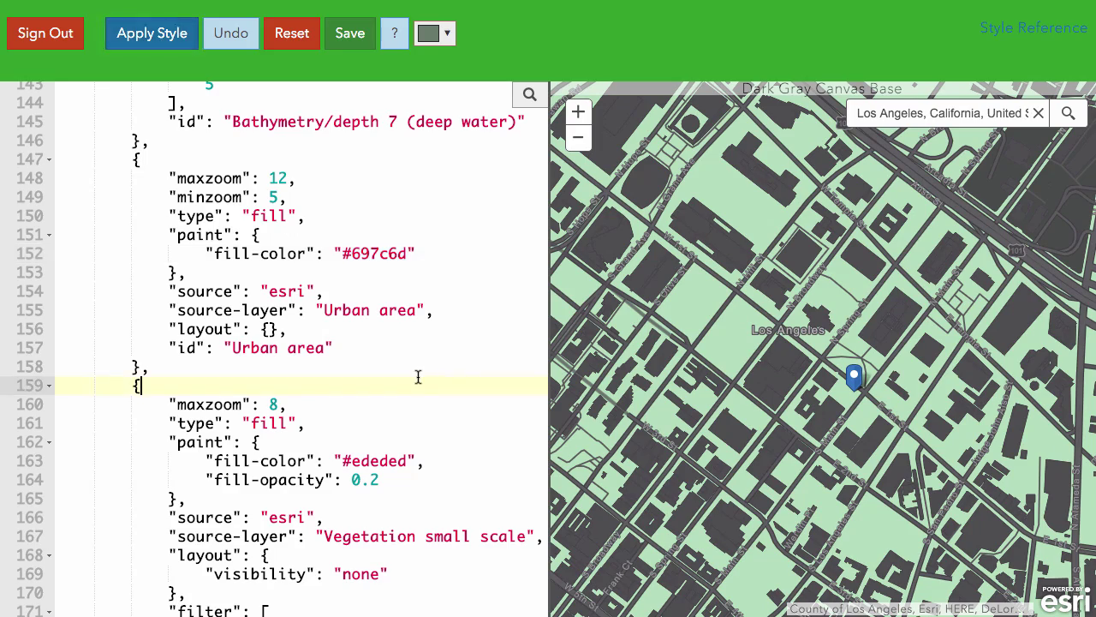
Step: Change the Building fill from #4e4d4f to bright green #81ca56 and apply it
scroll(418, 377, down, 3)
scroll(418, 377, down, 20)
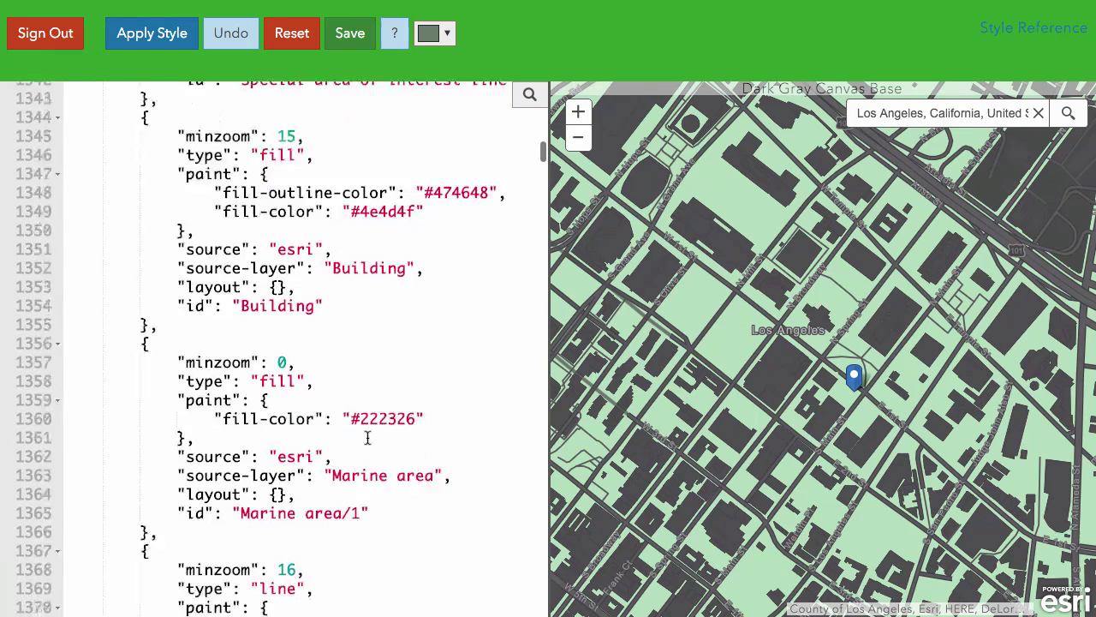
scroll(366, 437, up, 5)
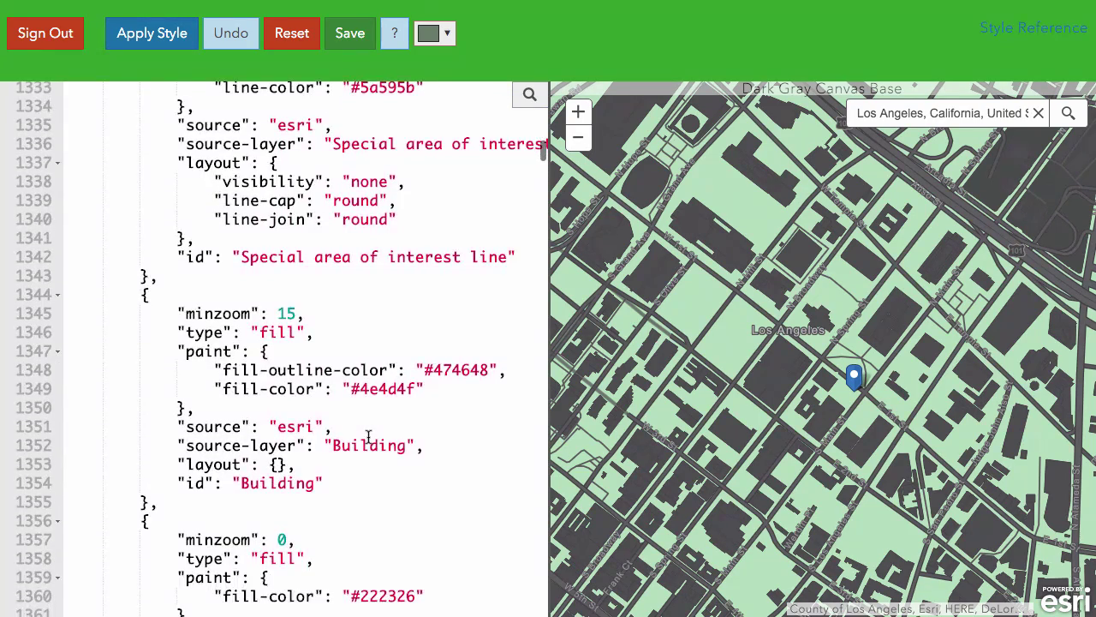
double_click(388, 391)
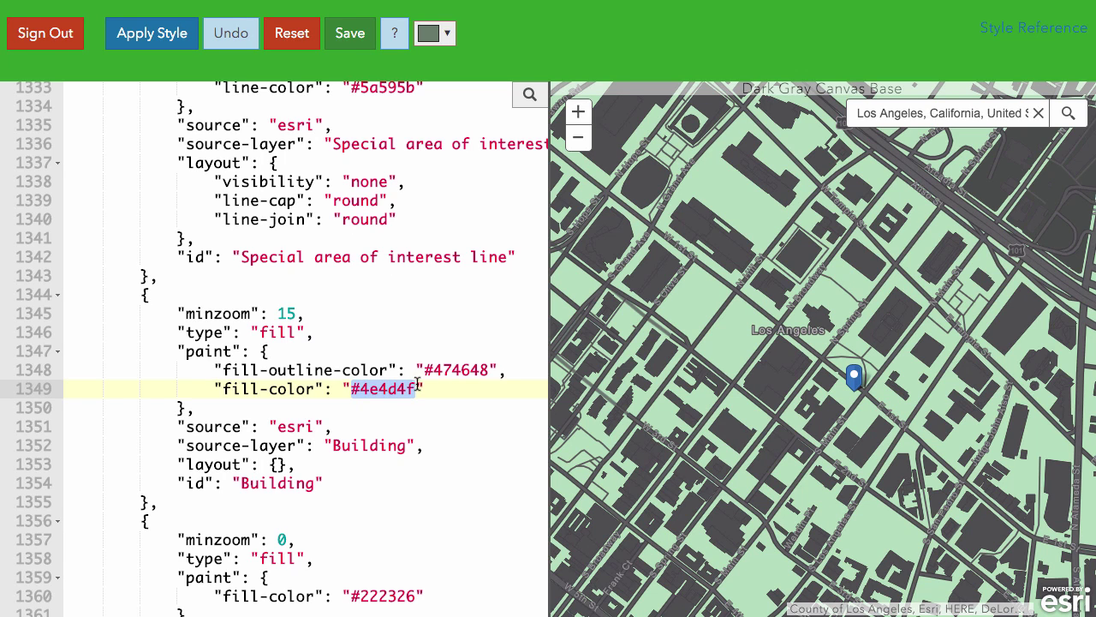
click(434, 34)
mouse_move(486, 77)
mouse_down()
mouse_move(450, 74)
mouse_move(464, 70)
mouse_move(465, 93)
mouse_move(466, 77)
mouse_up()
click(559, 89)
drag(559, 94, 562, 94)
drag(467, 83, 490, 79)
click(553, 213)
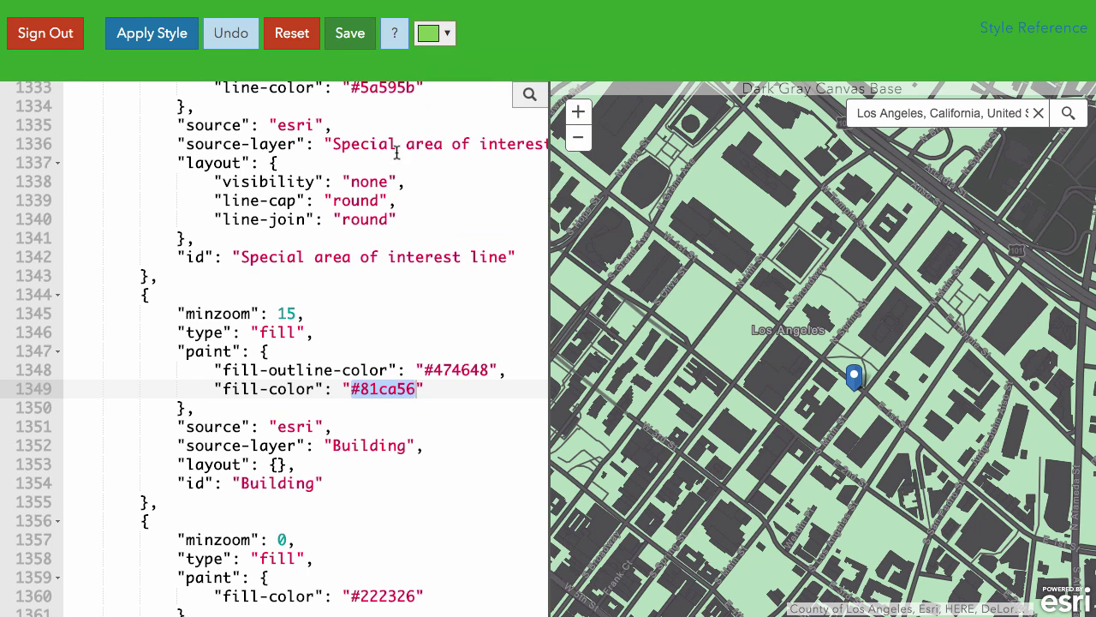
click(139, 46)
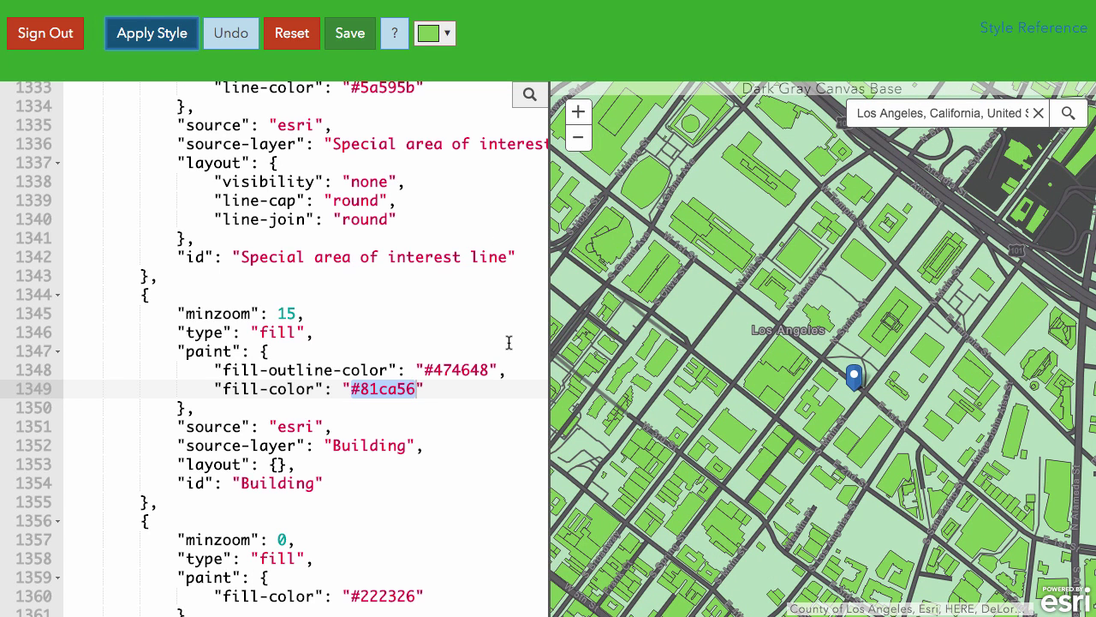
Step: Set the Building fill-outline-color to dark green #286703, apply it, then undo
double_click(456, 370)
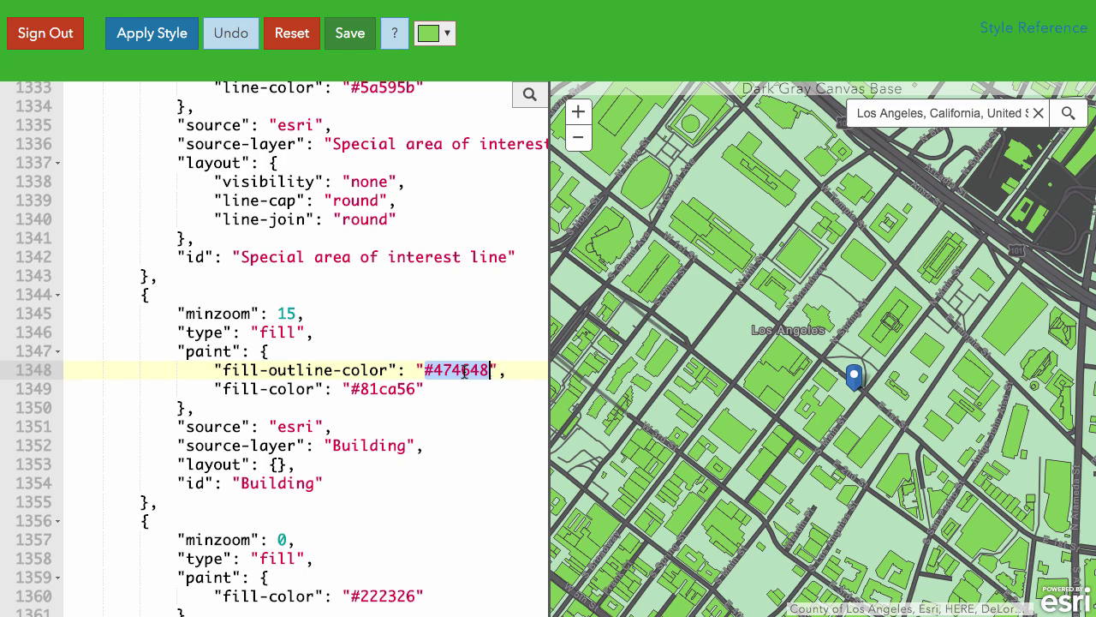
click(448, 38)
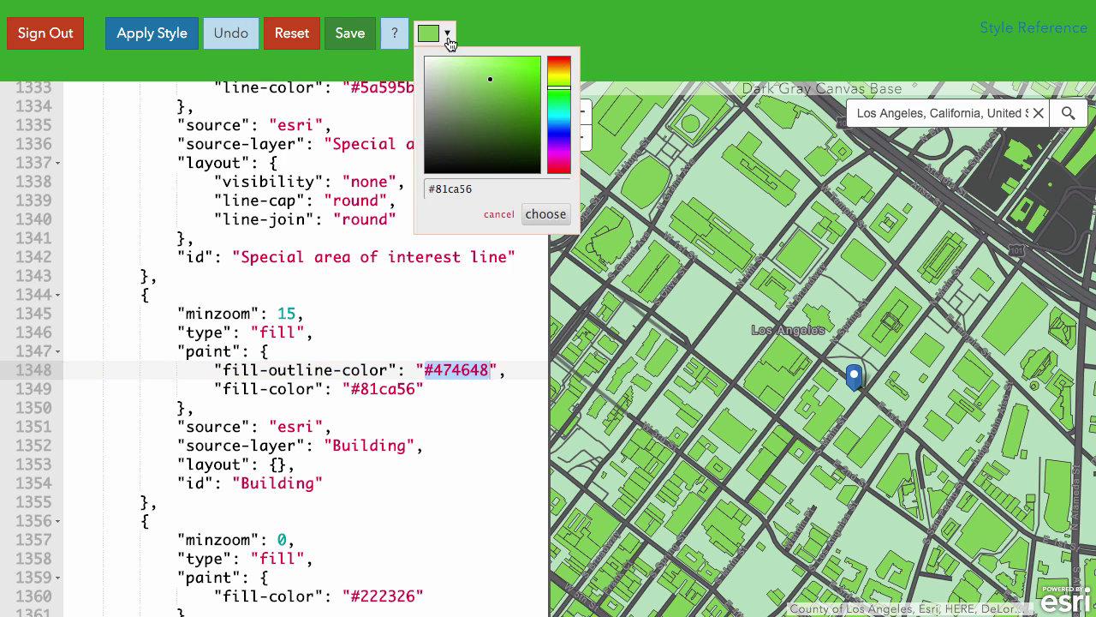
drag(493, 86, 538, 130)
click(545, 214)
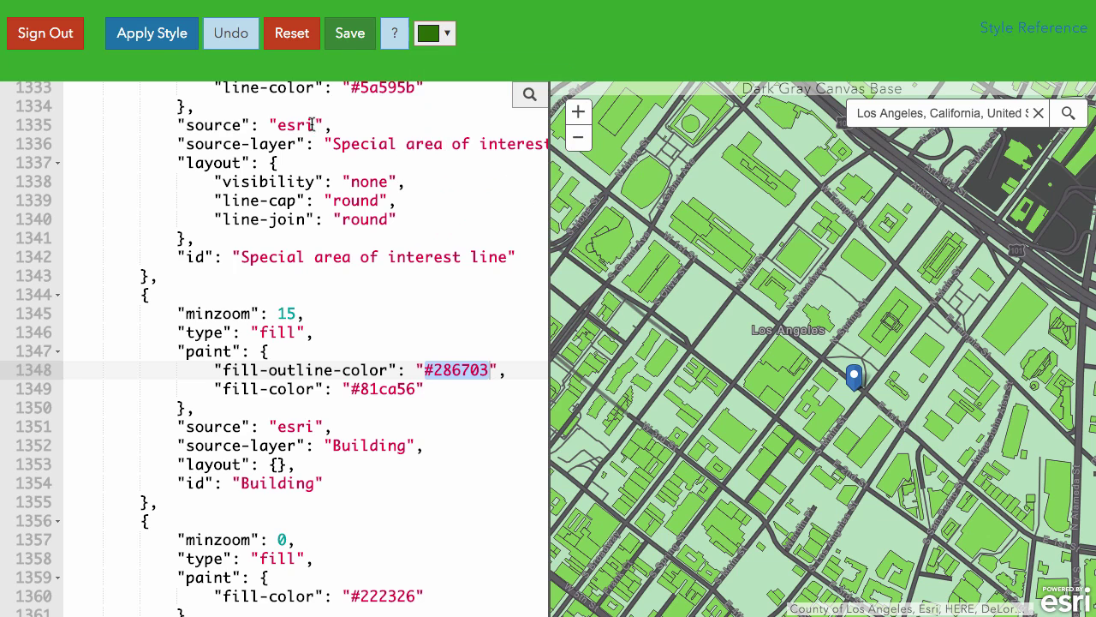
click(151, 33)
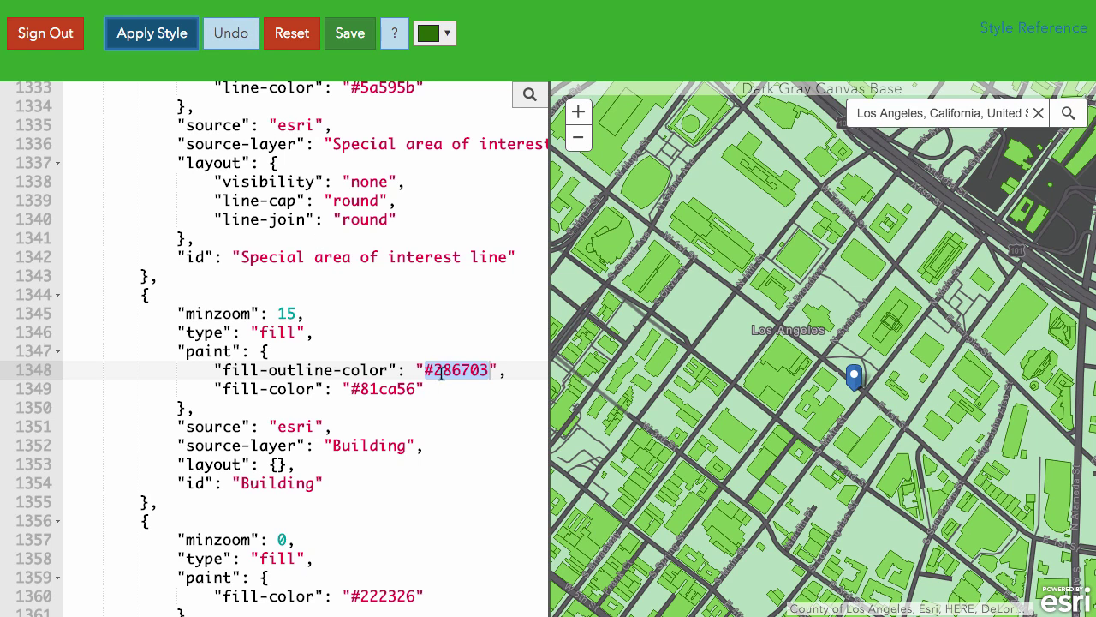
click(230, 32)
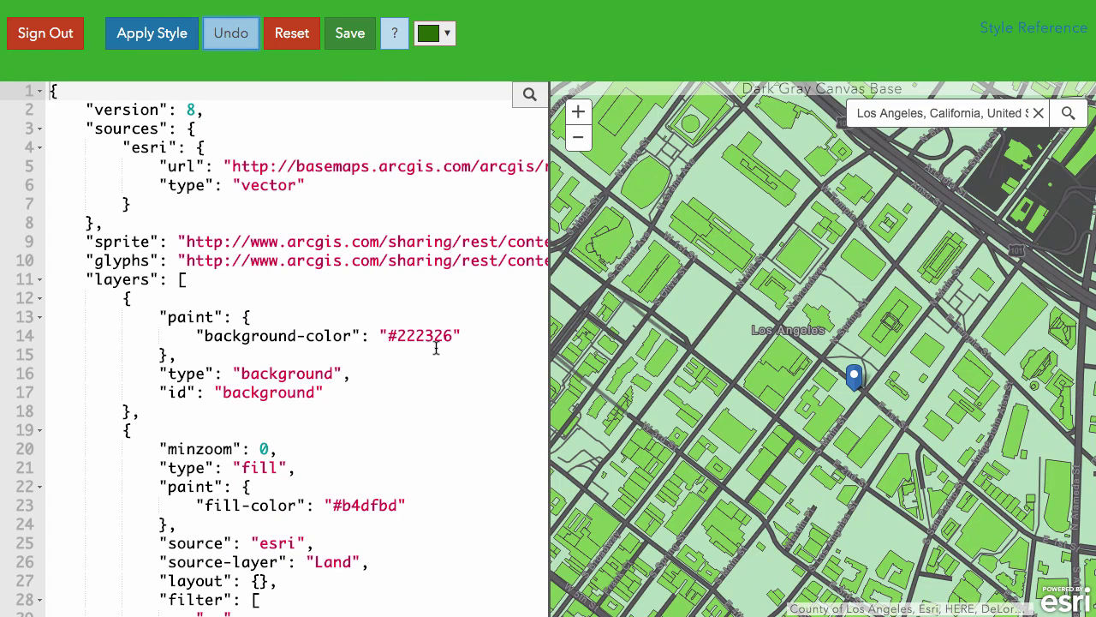
Step: Scroll through the road layers, then zoom the map close on the Los Angeles pin
click(235, 413)
scroll(235, 417, down, 20)
scroll(234, 417, down, 20)
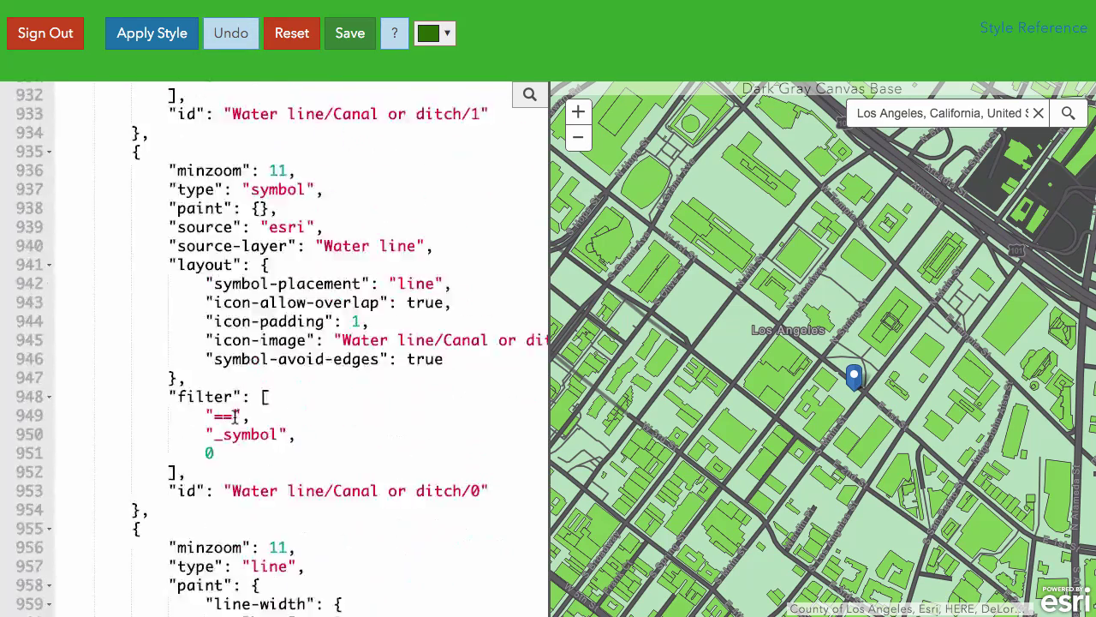
scroll(235, 417, down, 20)
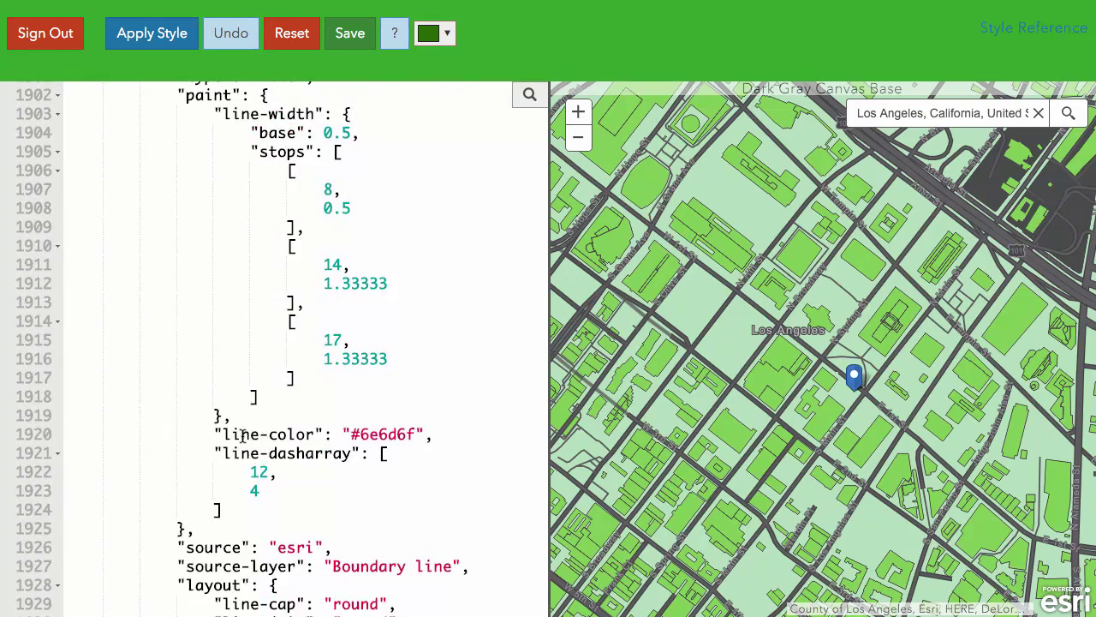
scroll(243, 436, down, 20)
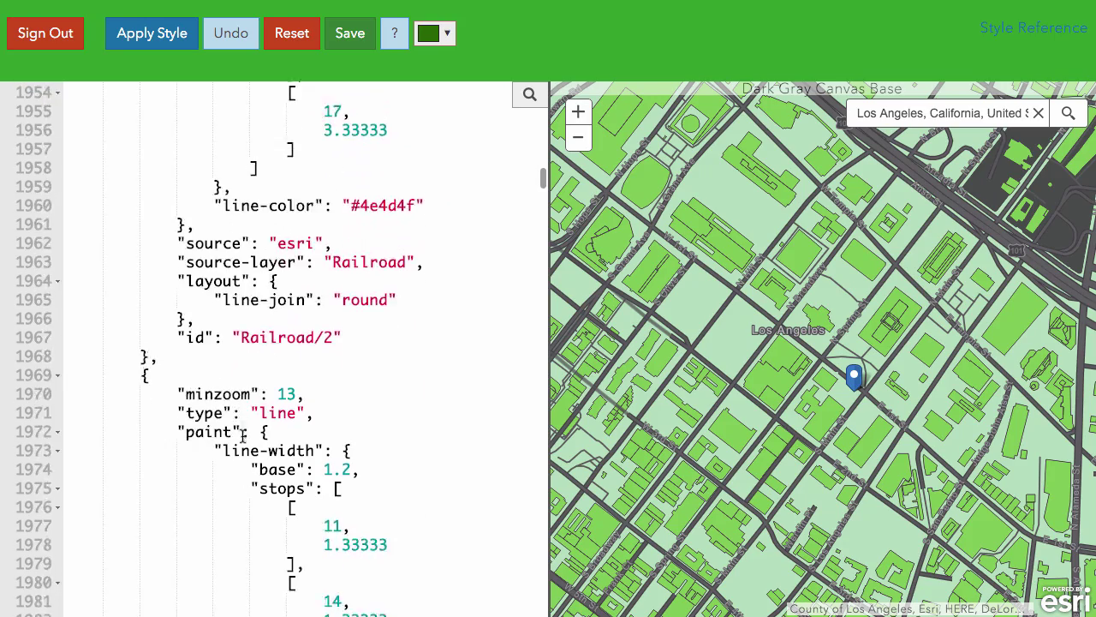
scroll(244, 436, down, 20)
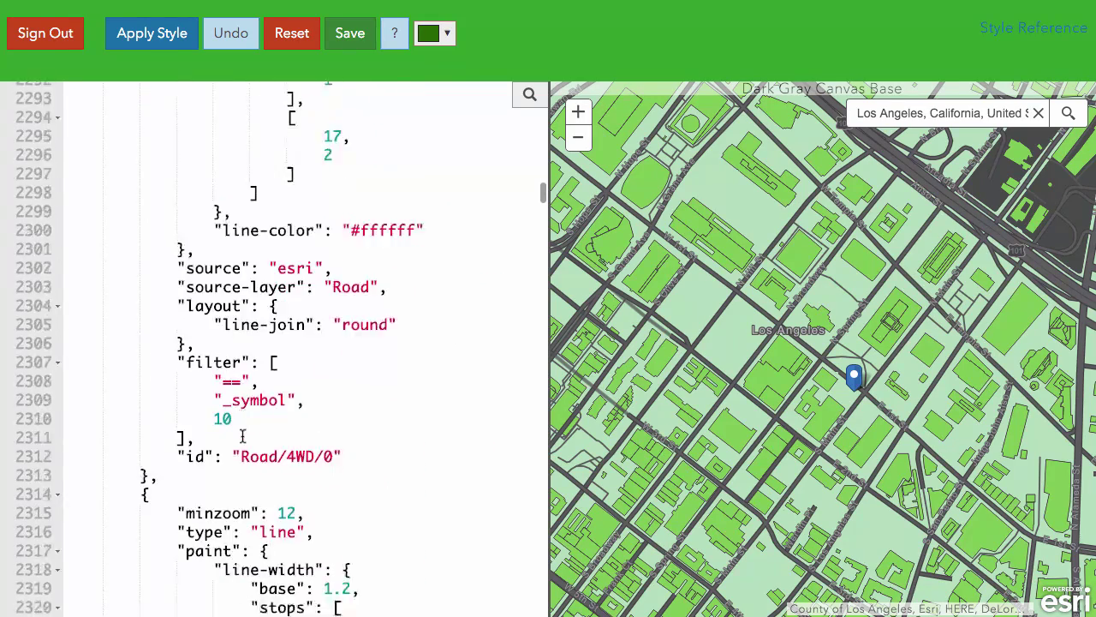
scroll(243, 436, down, 15)
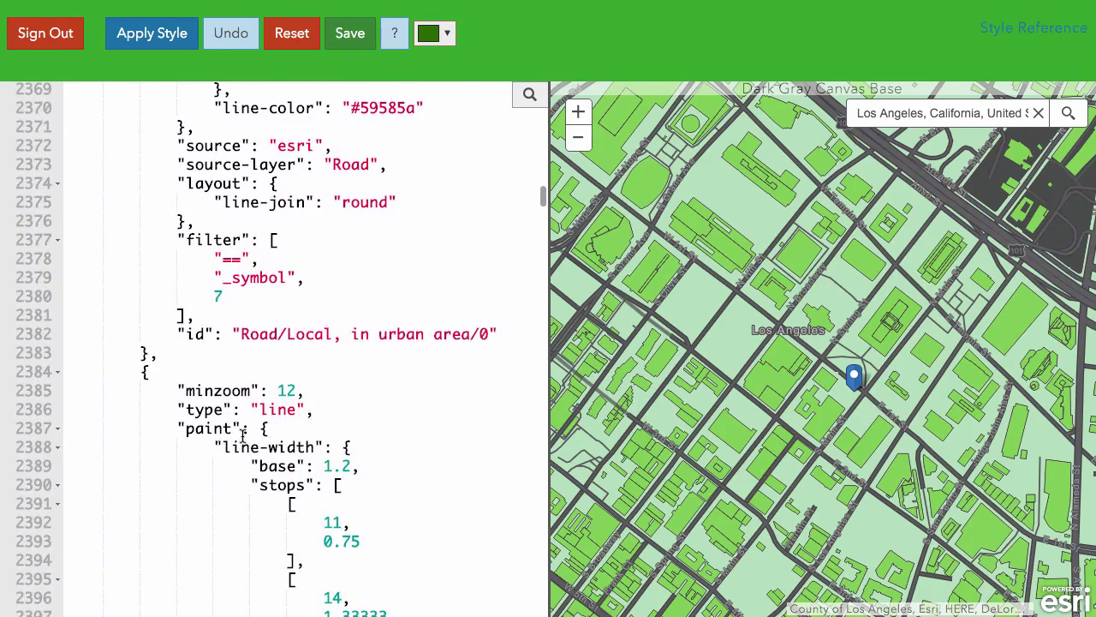
scroll(243, 436, down, 20)
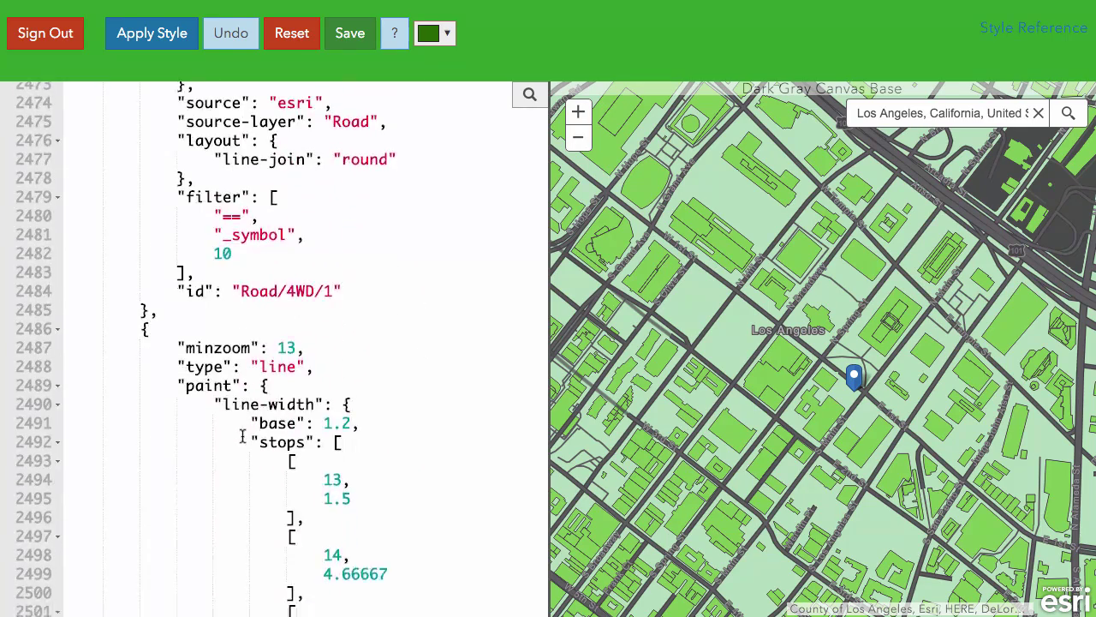
scroll(243, 436, down, 20)
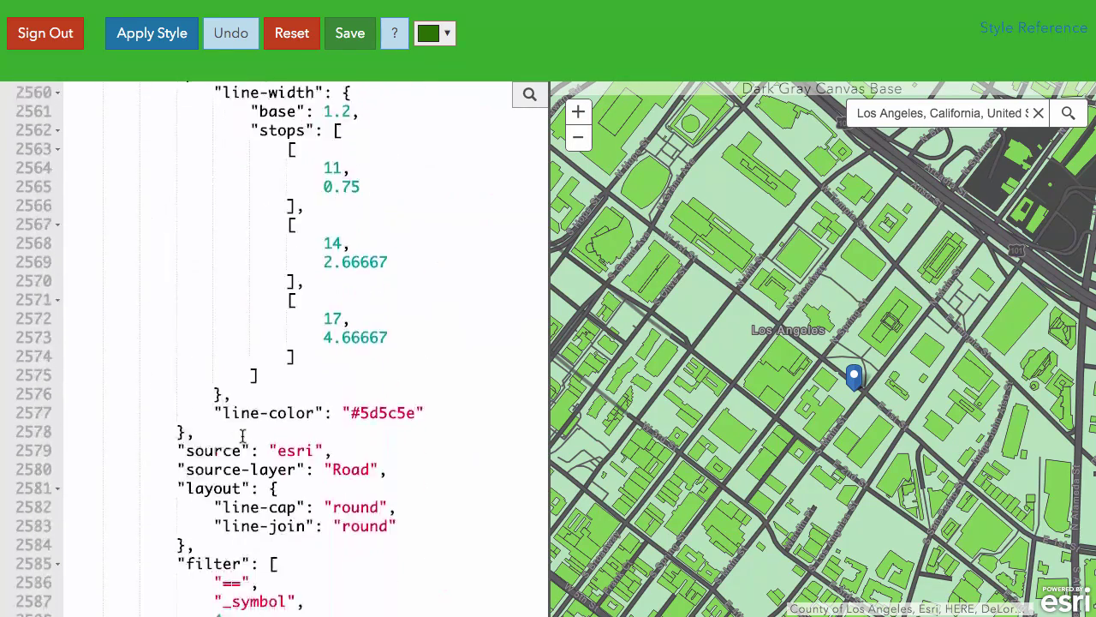
scroll(243, 436, down, 15)
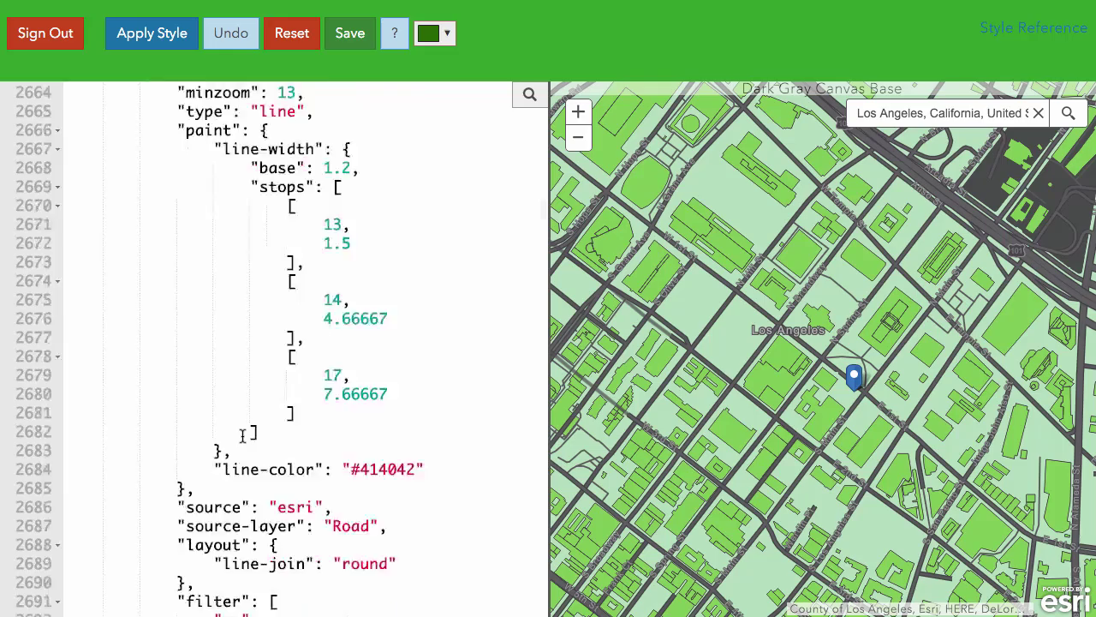
scroll(243, 436, down, 1)
scroll(362, 416, down, 16)
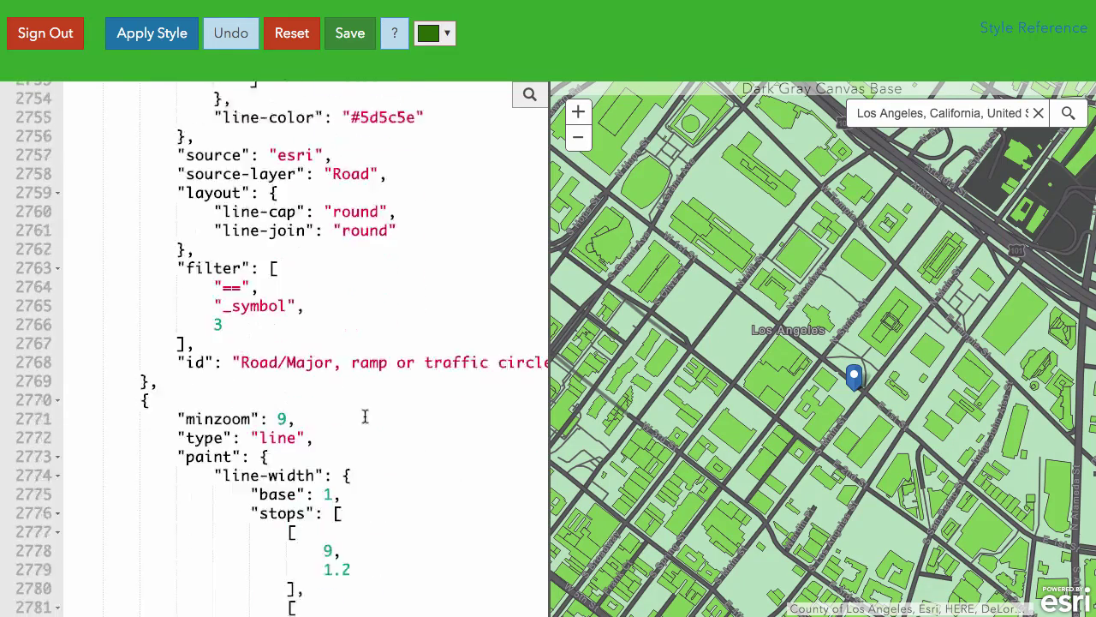
drag(857, 447, 858, 334)
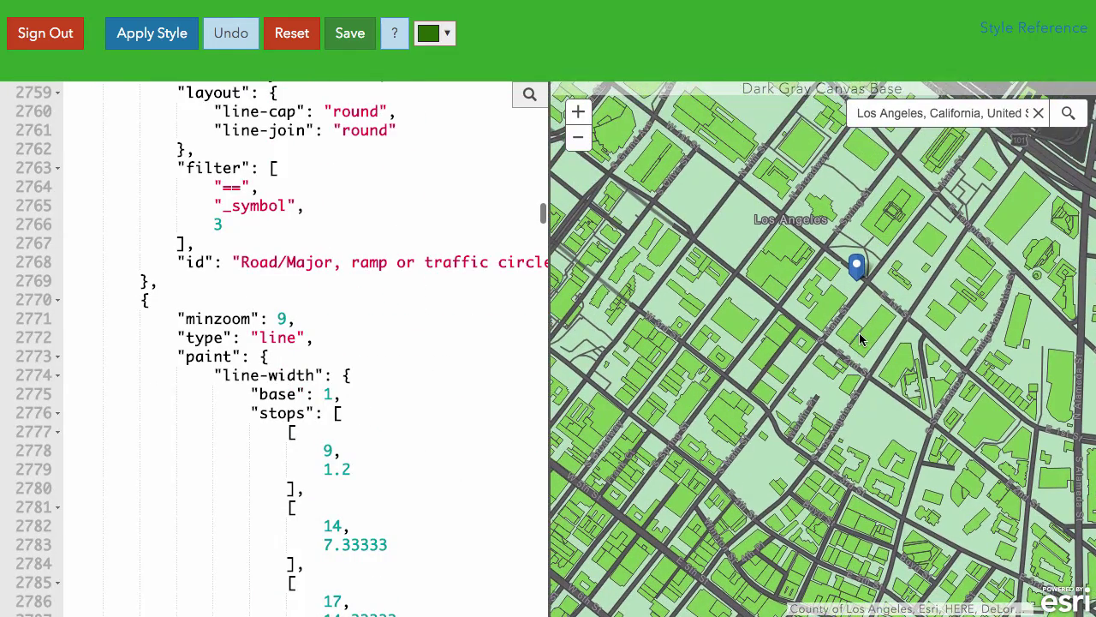
drag(831, 254, 891, 312)
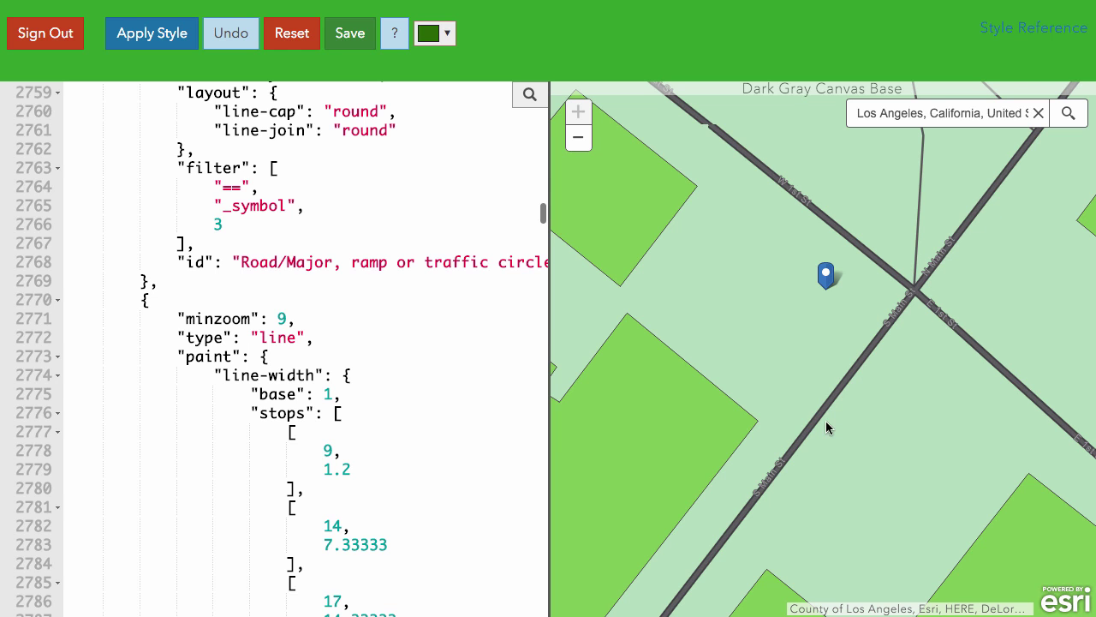
Step: Zoom the map out five levels to show the whole downtown Los Angeles road network
click(379, 395)
scroll(380, 397, down, 20)
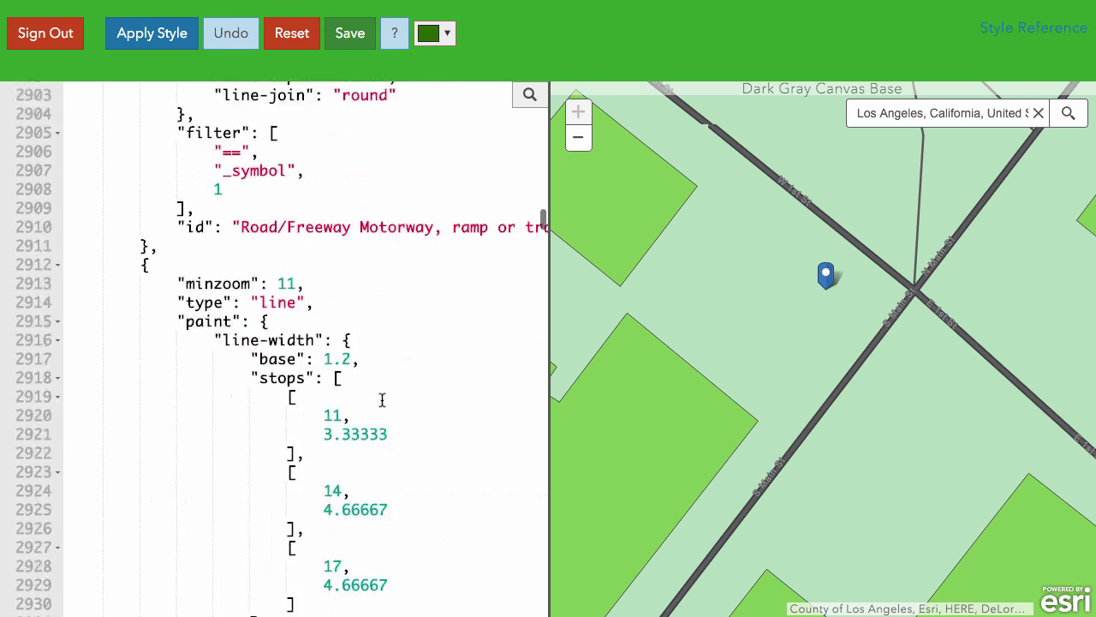
drag(688, 413, 688, 321)
scroll(687, 320, down, 2)
click(588, 145)
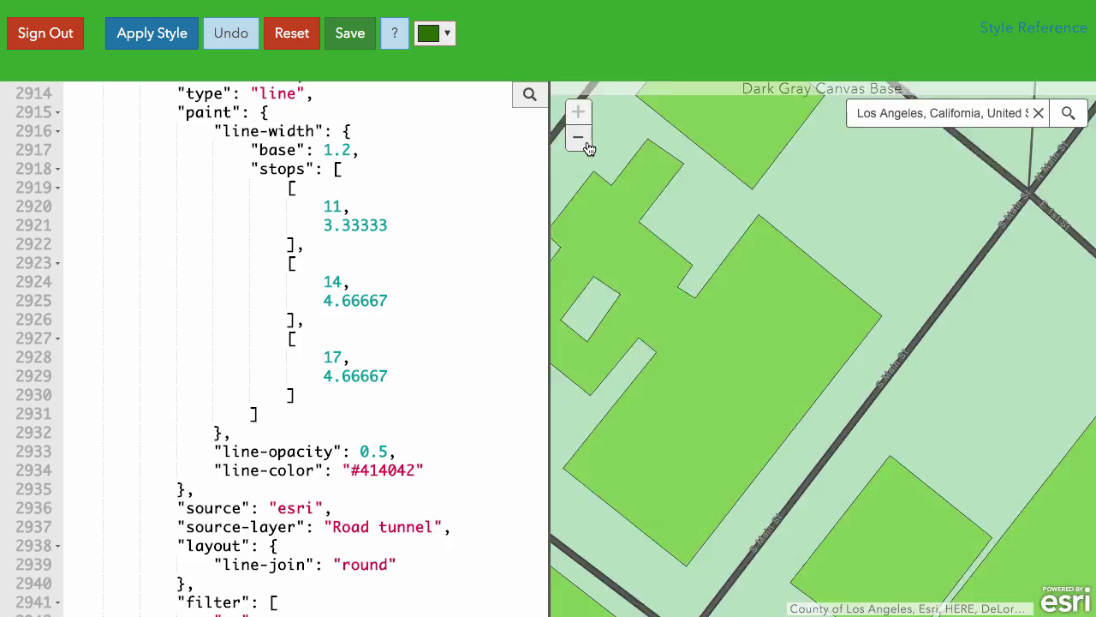
click(587, 145)
click(587, 145)
click(587, 145)
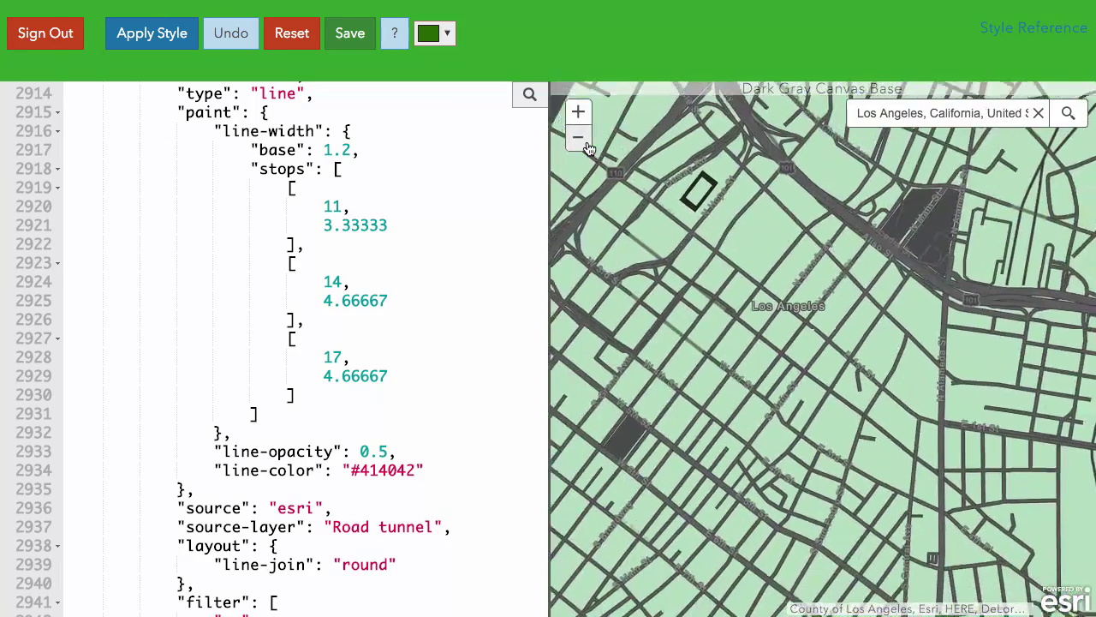
click(578, 137)
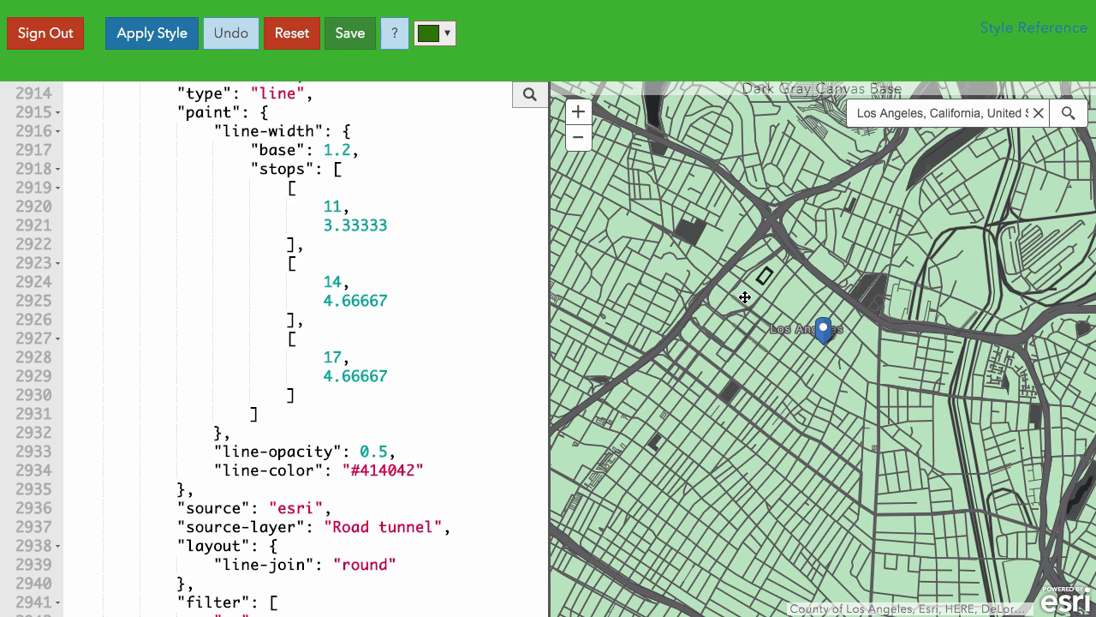
Step: Save the green restyle, reopen Dark Gray Canvas Base over Los Angeles, then reload to the list
click(335, 42)
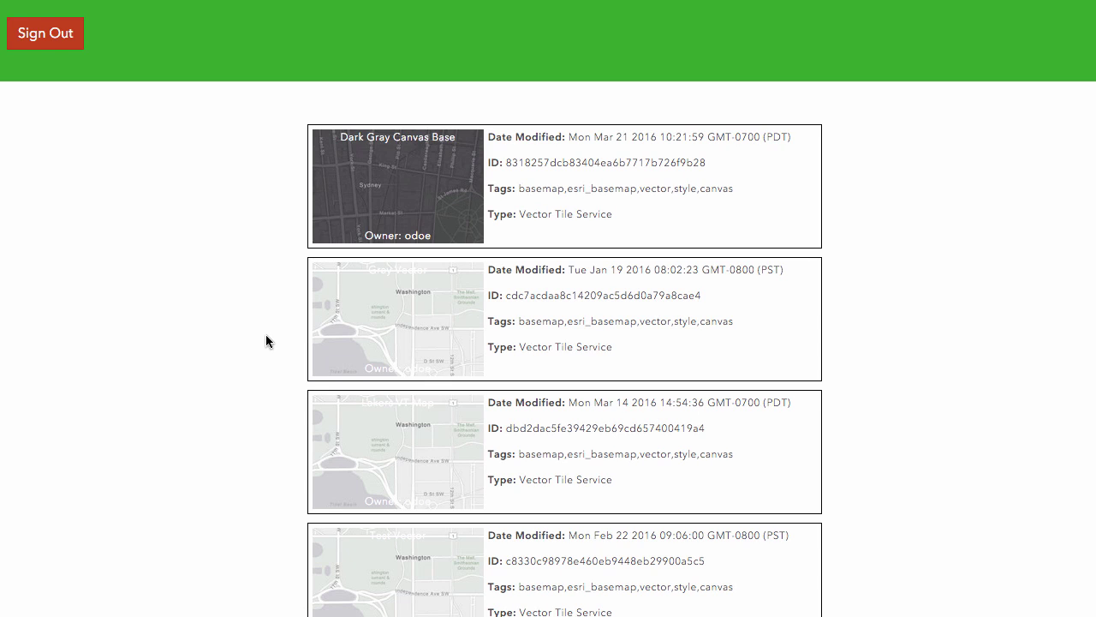
click(408, 195)
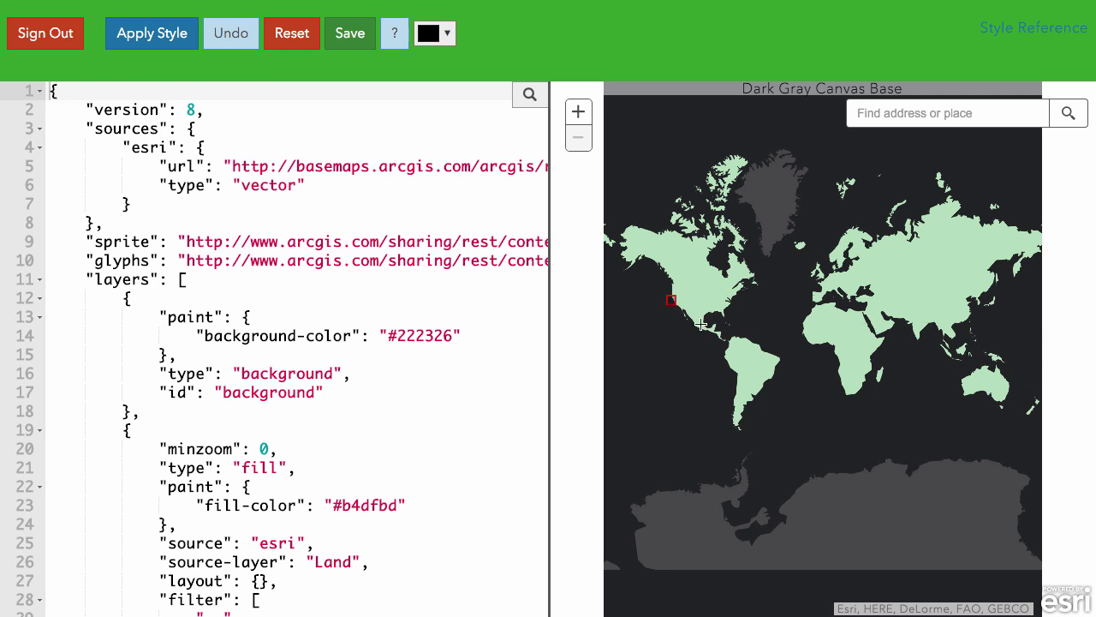
scroll(673, 300, up, 5)
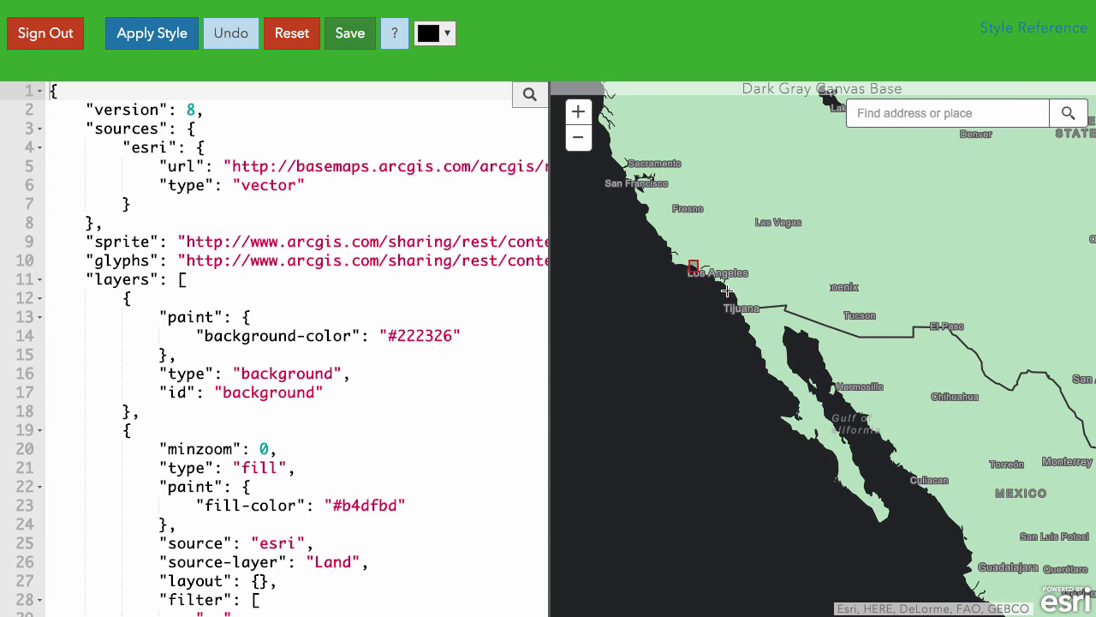
scroll(696, 276, up, 4)
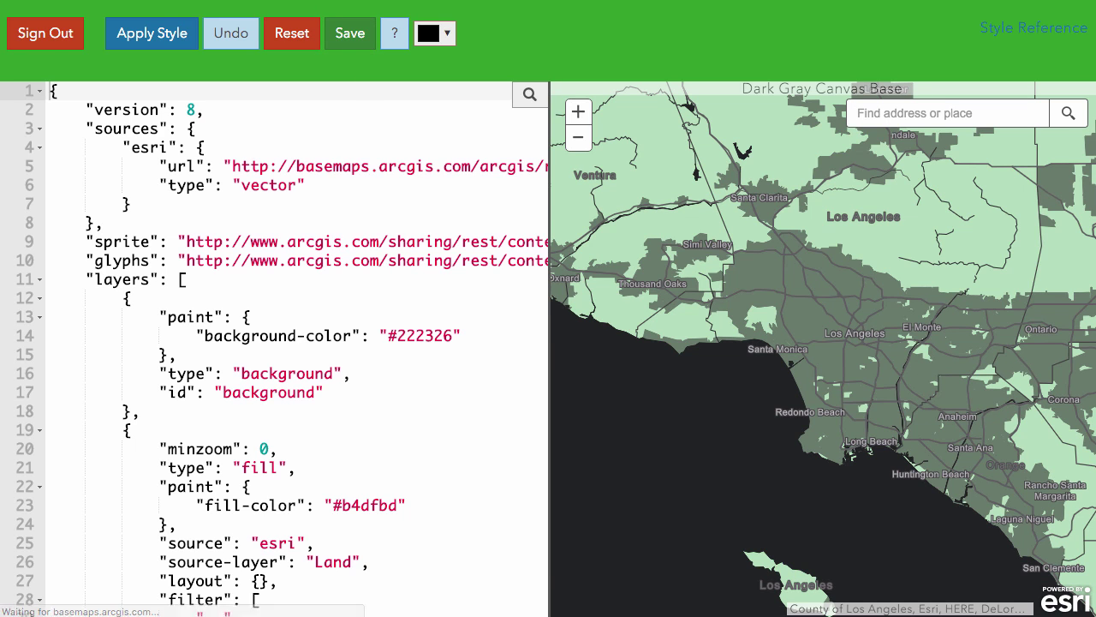
key(super+r)
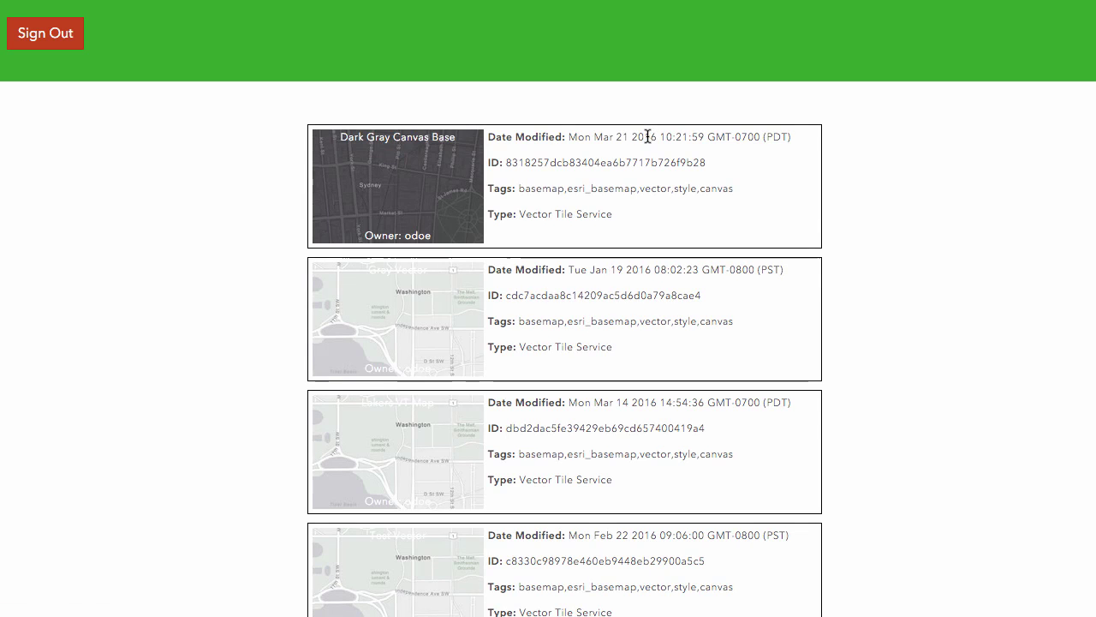
Step: Load the Lakers VT Map style with purple #552582 background and gold #FDB927 land
click(416, 312)
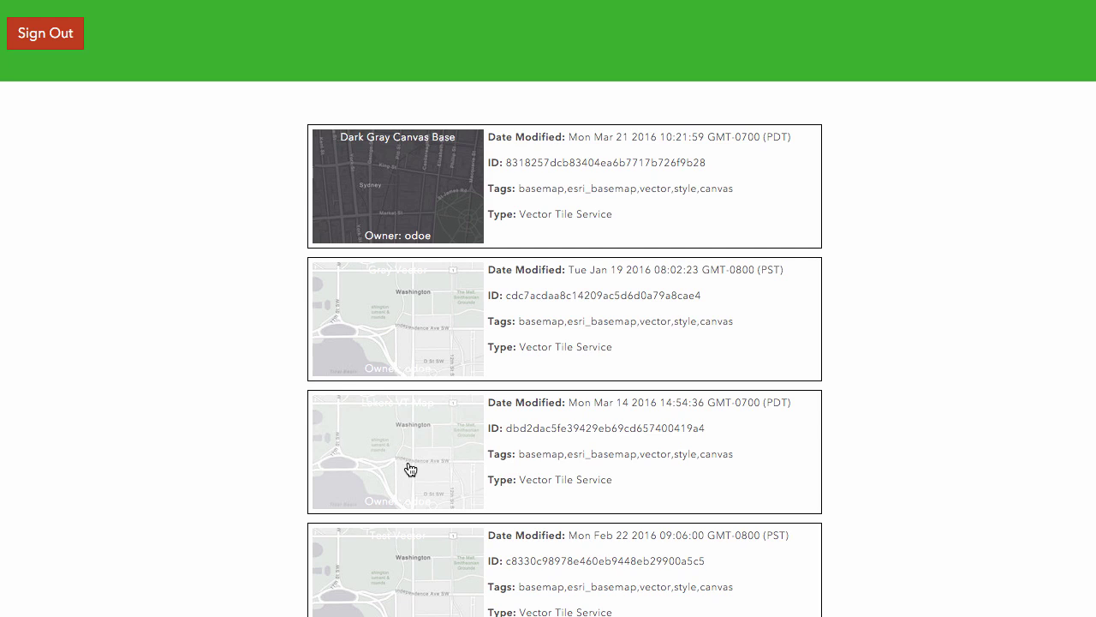
click(408, 469)
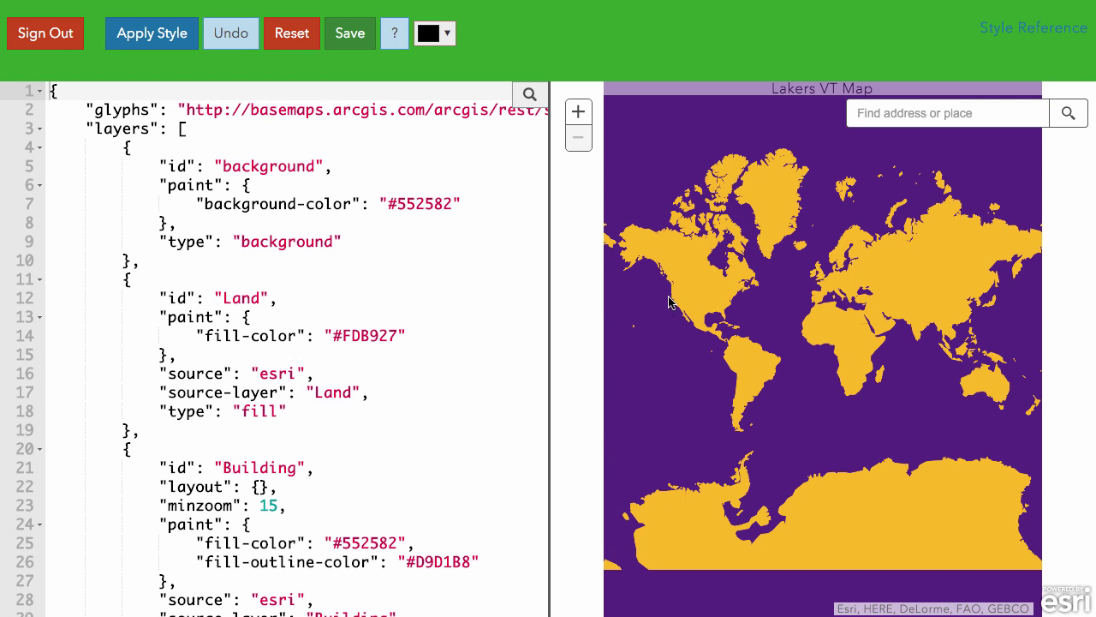
Step: Search 'staples center' from California and centre the Lakers map on Staples Center, zoomed in one level
drag(669, 299, 801, 358)
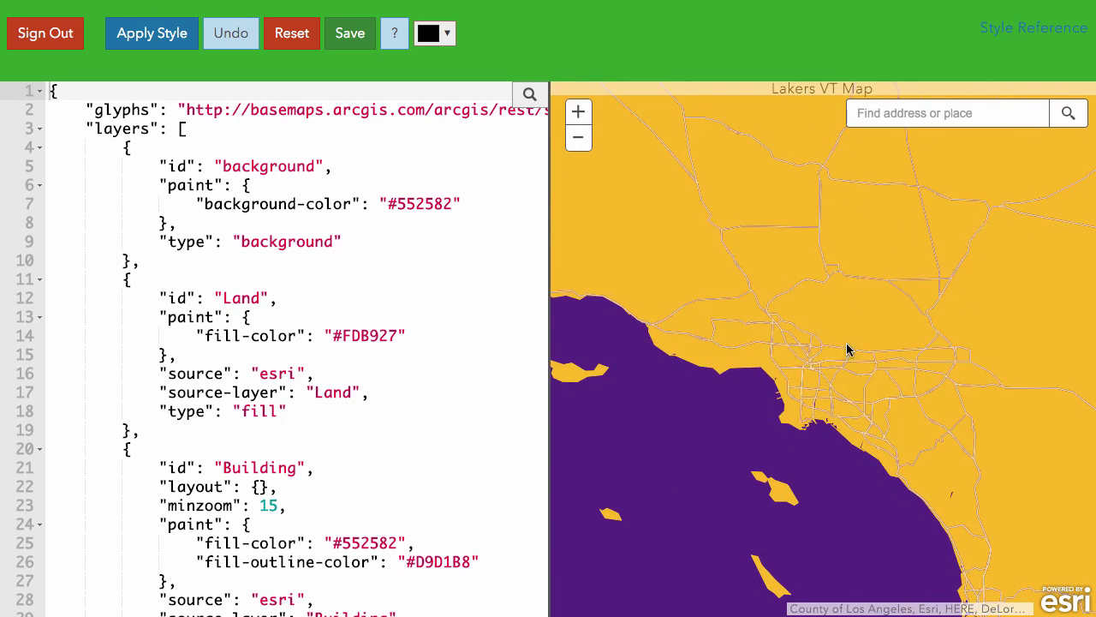
scroll(822, 363, up, 1)
click(921, 113)
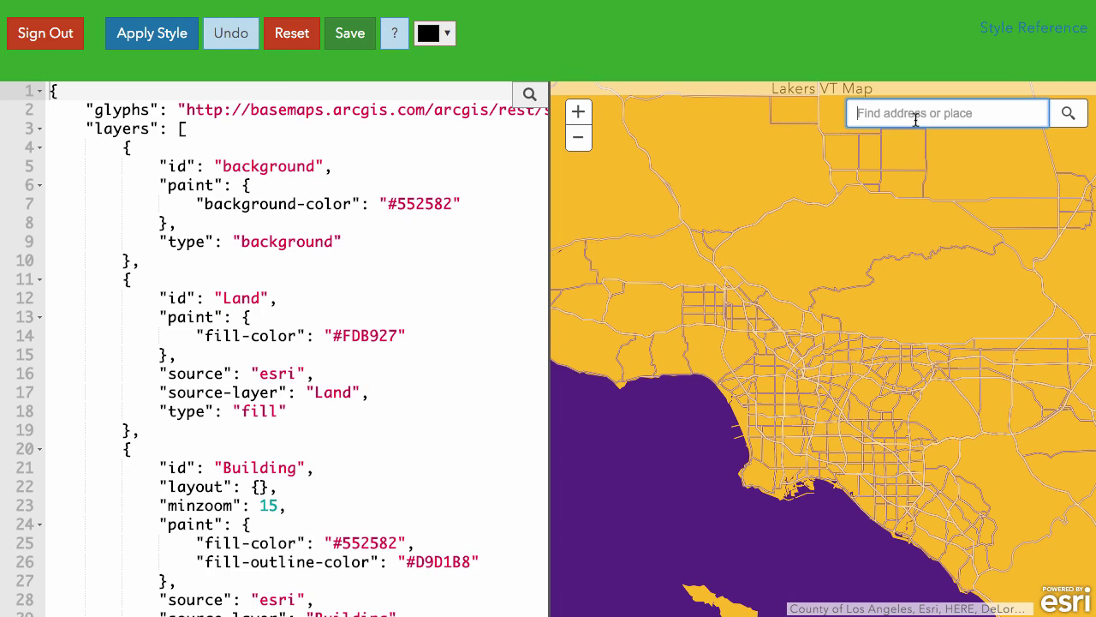
text(staples ce)
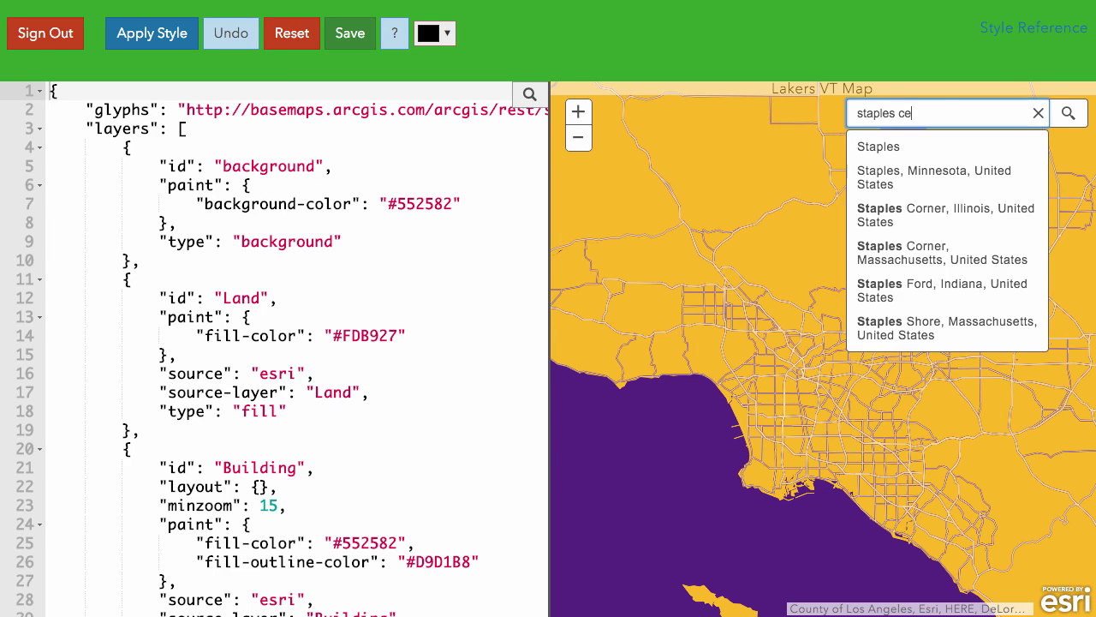
text(nter)
key(Return)
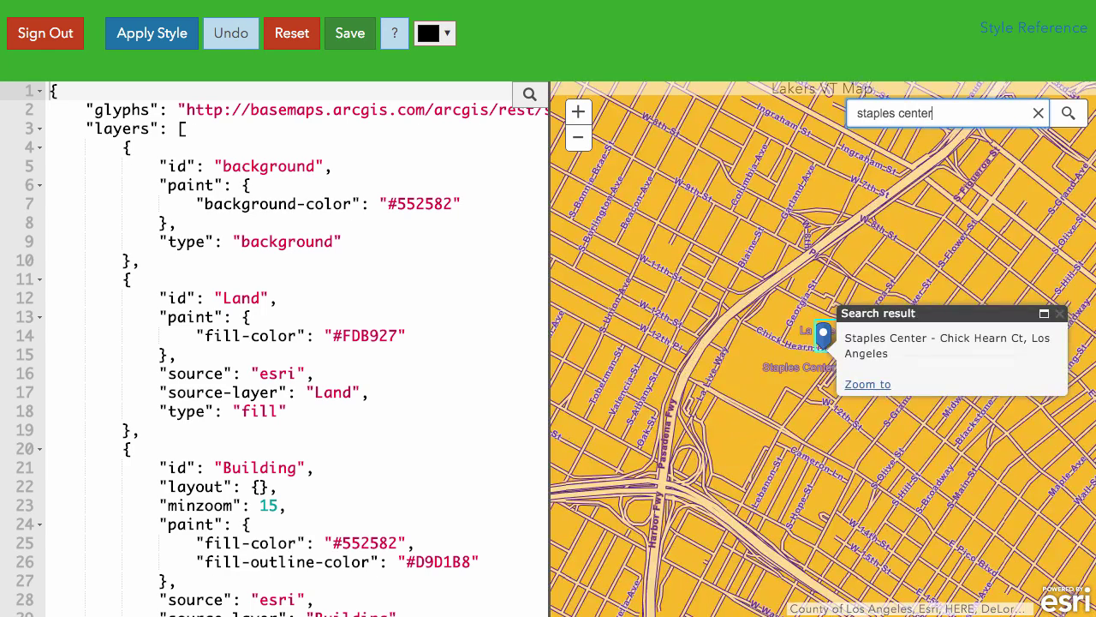
click(1060, 314)
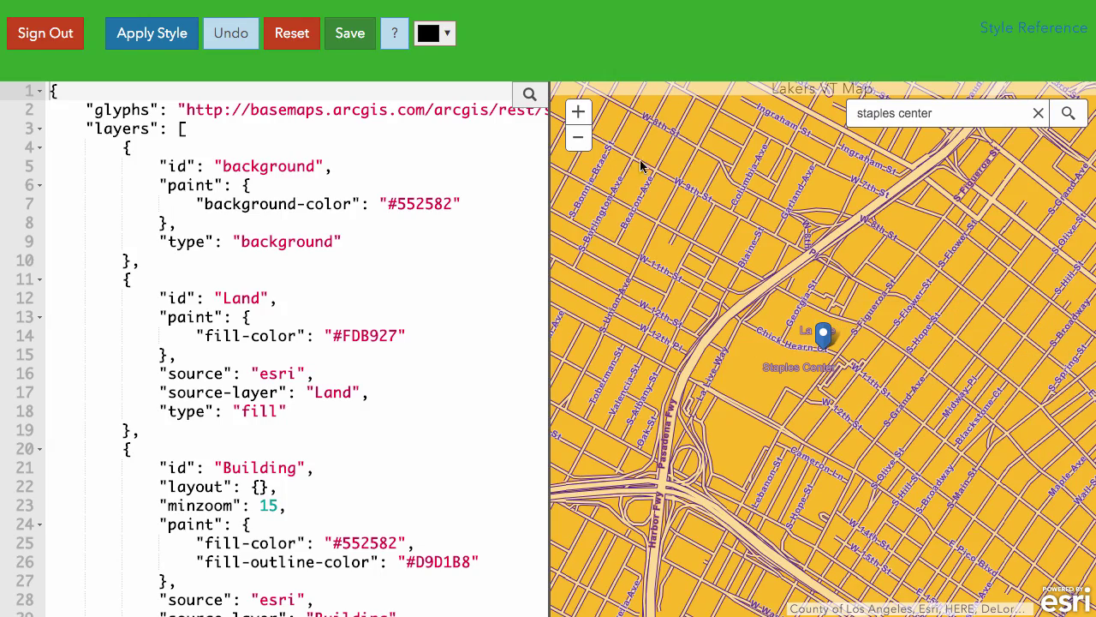
click(578, 113)
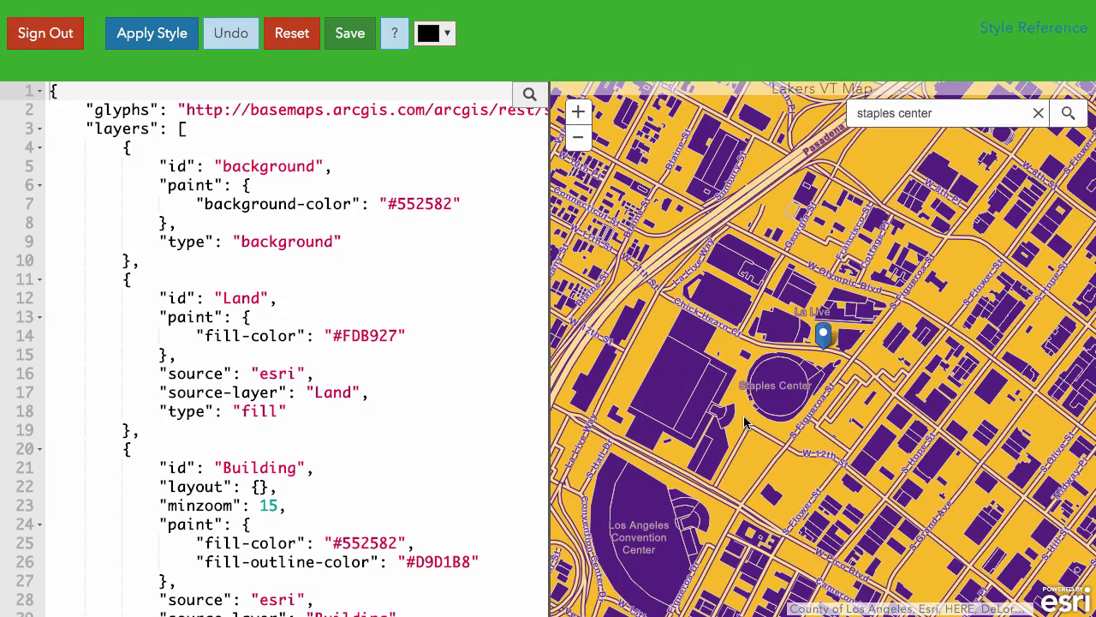
drag(775, 412, 801, 383)
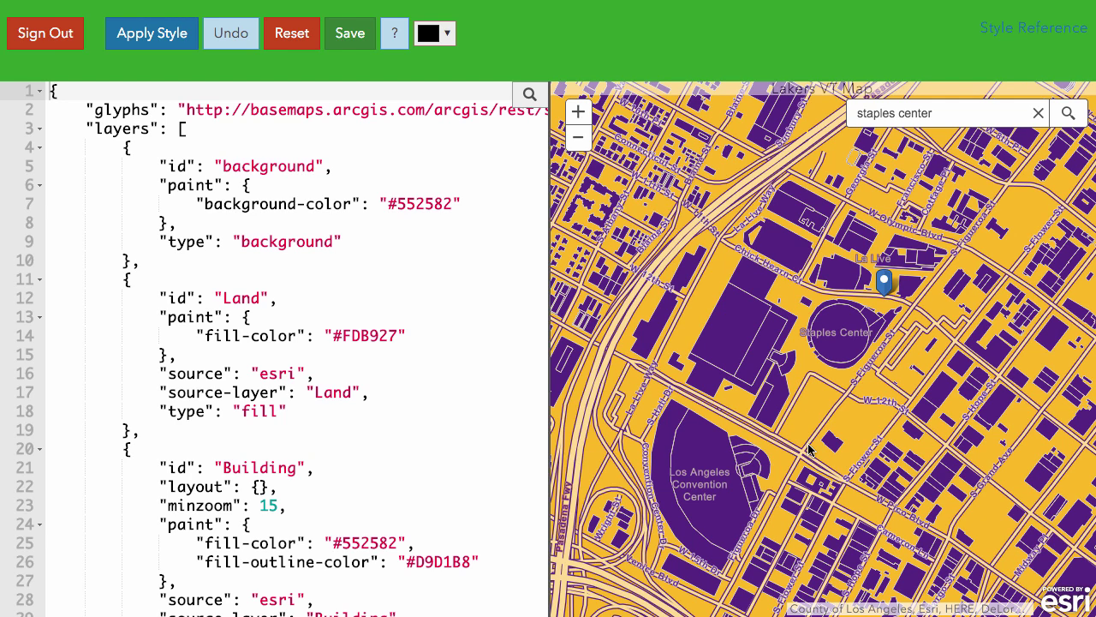
click(403, 315)
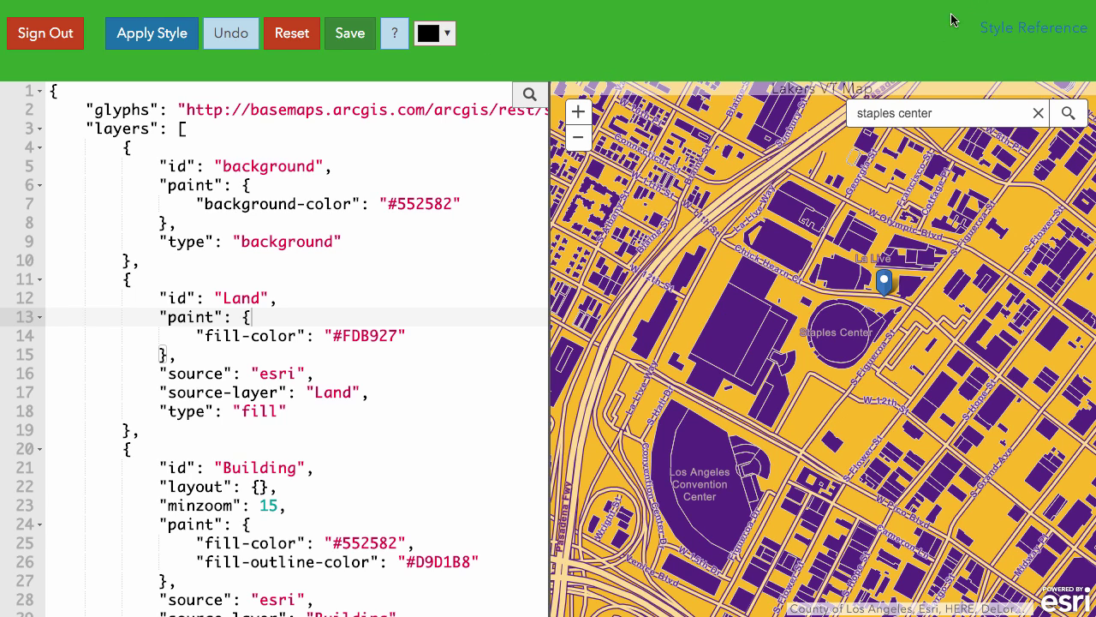
click(1021, 33)
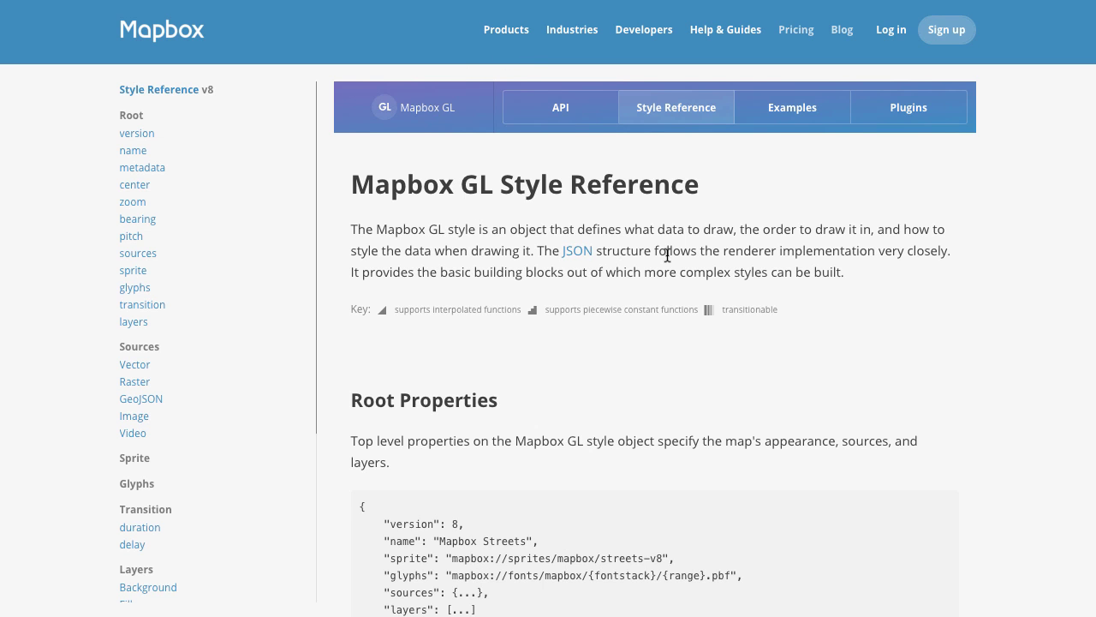
scroll(906, 382, down, 7)
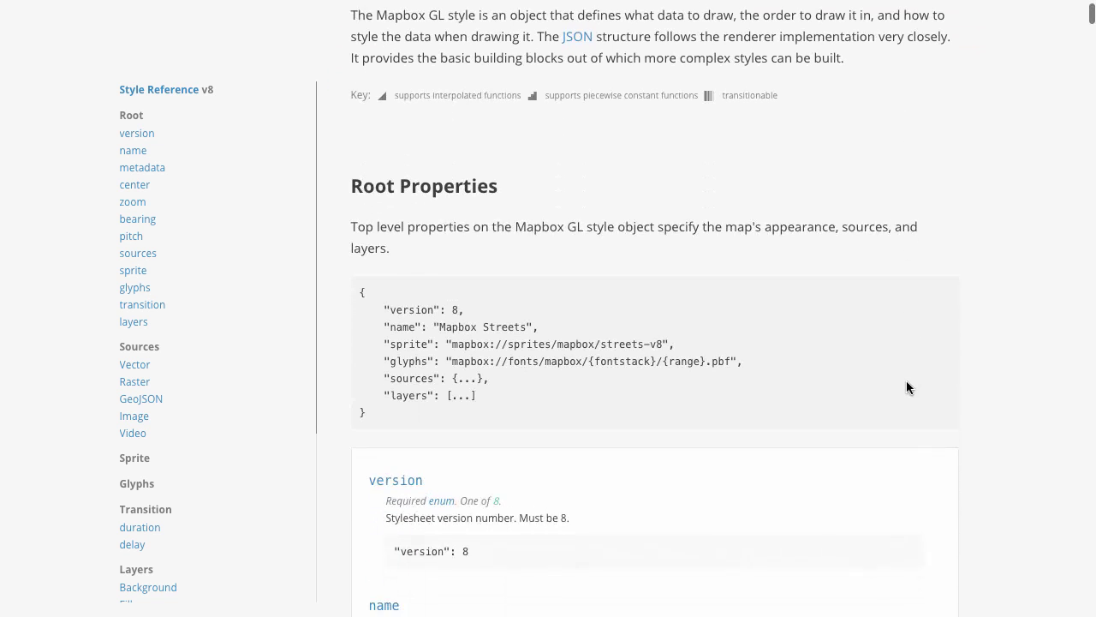
scroll(906, 387, down, 9)
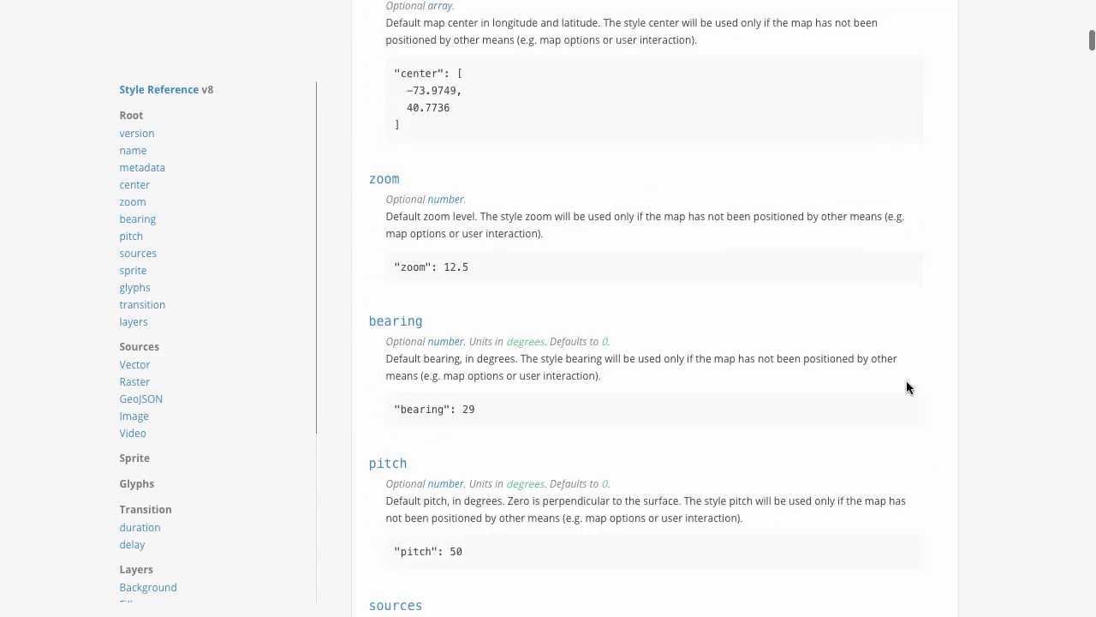
scroll(906, 387, down, 1)
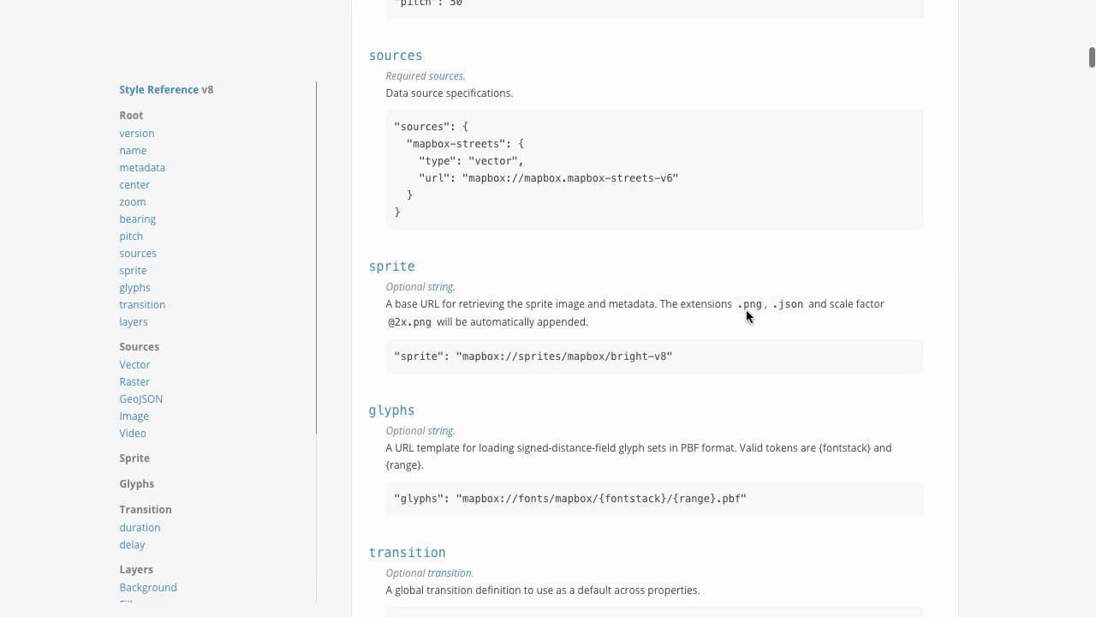
scroll(749, 326, down, 7)
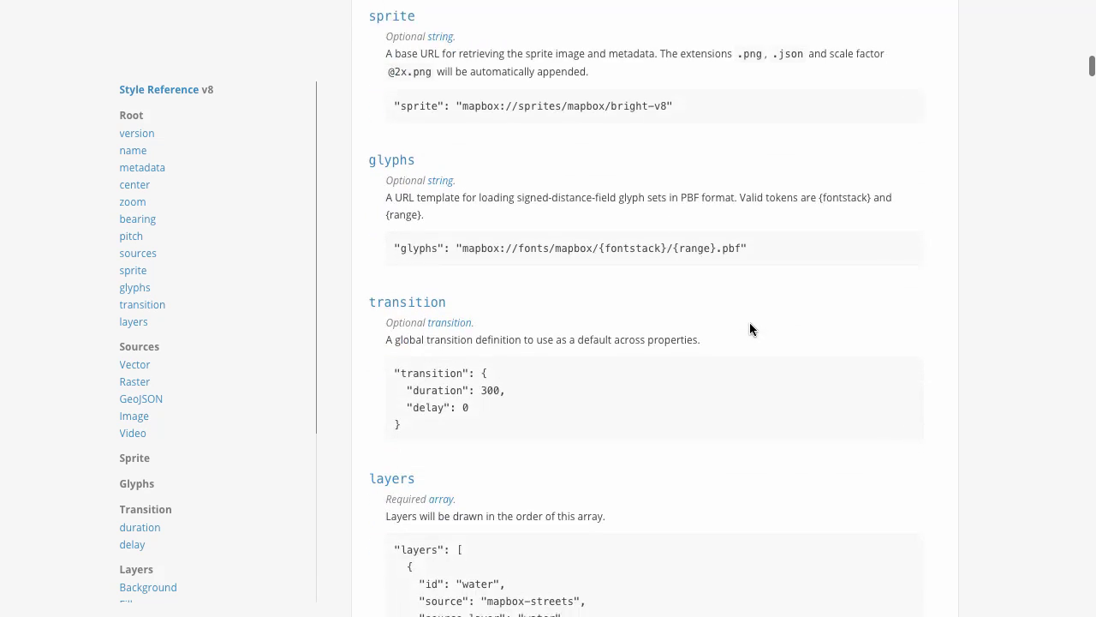